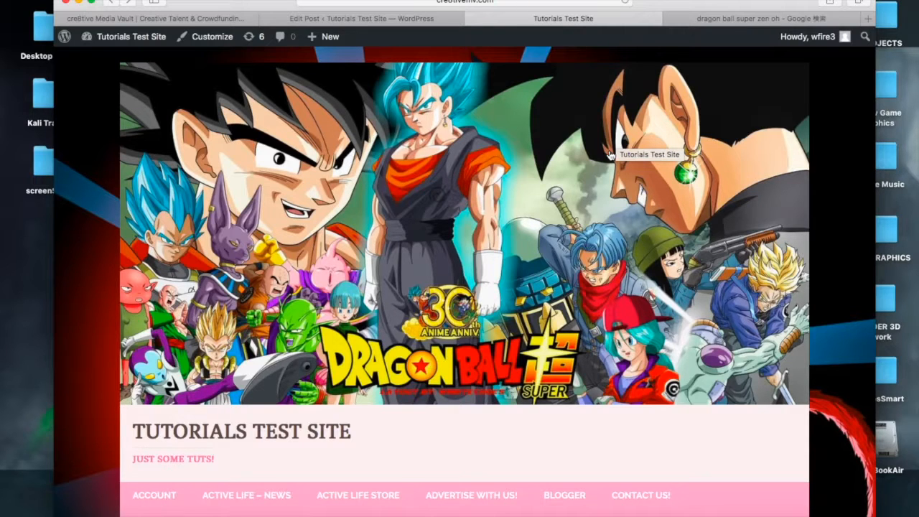
# Examine the site's front page header, navigation menu and posts
pyautogui.scroll(-10, 608, 154)
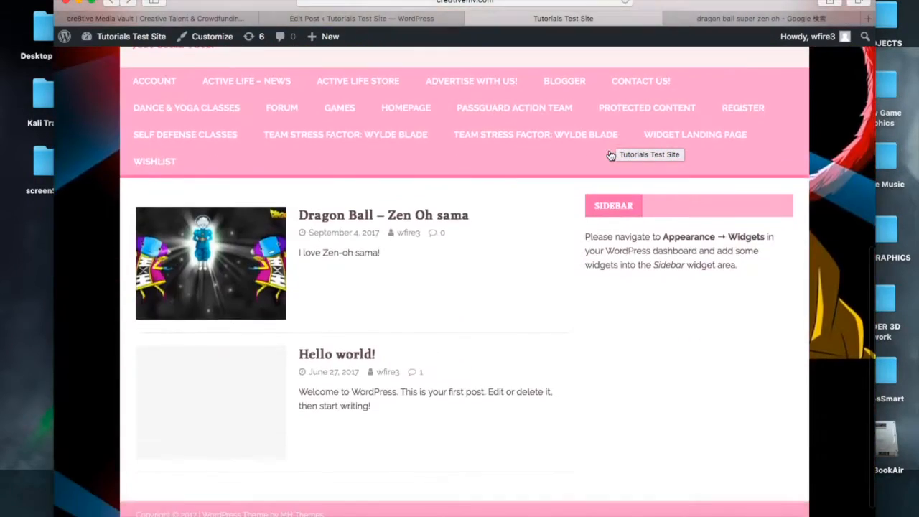
pyautogui.scroll(2, 384, 290)
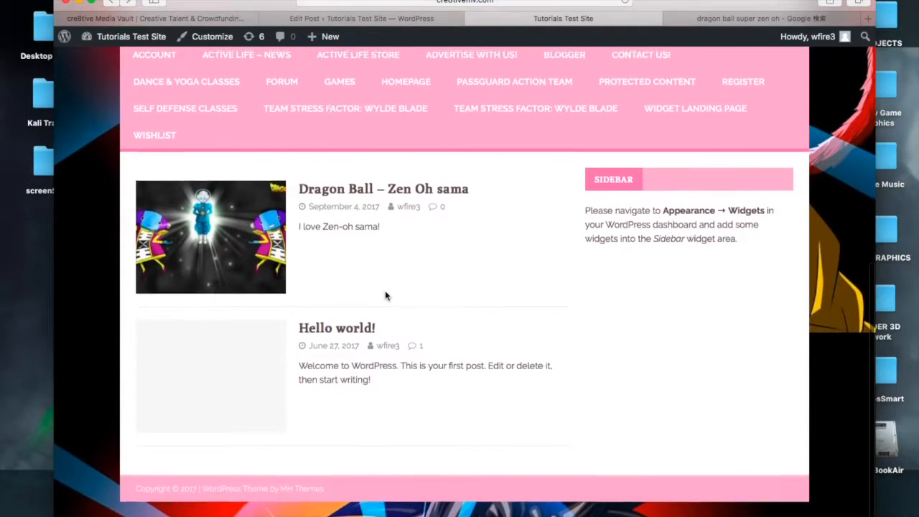
pyautogui.scroll(5, 385, 290)
pyautogui.scroll(-4, 385, 290)
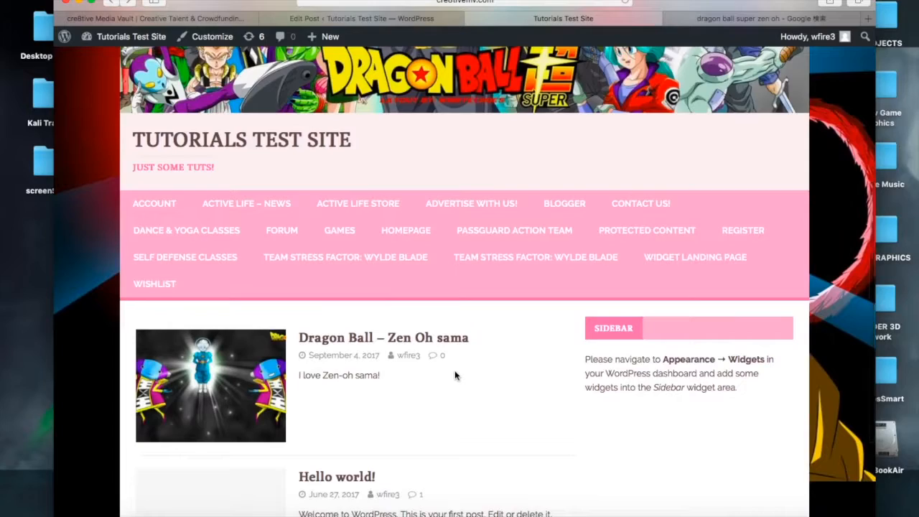
pyautogui.scroll(-3, 455, 376)
pyautogui.scroll(-1, 455, 375)
pyautogui.scroll(4, 455, 375)
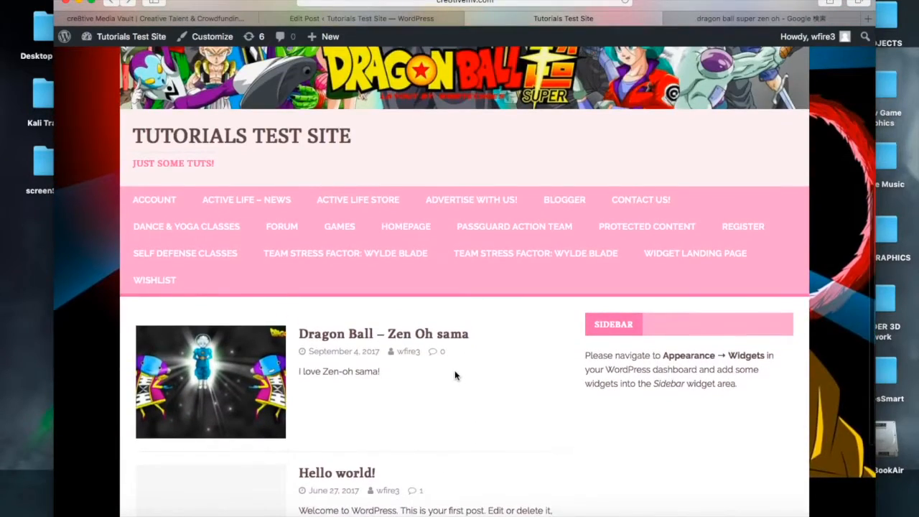
pyautogui.scroll(8, 454, 374)
pyautogui.scroll(-5, 455, 374)
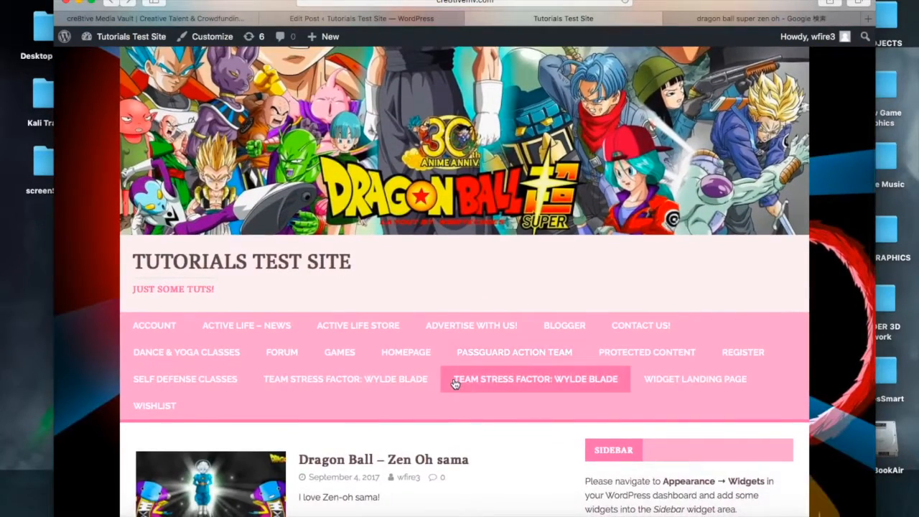
pyautogui.scroll(-4, 454, 382)
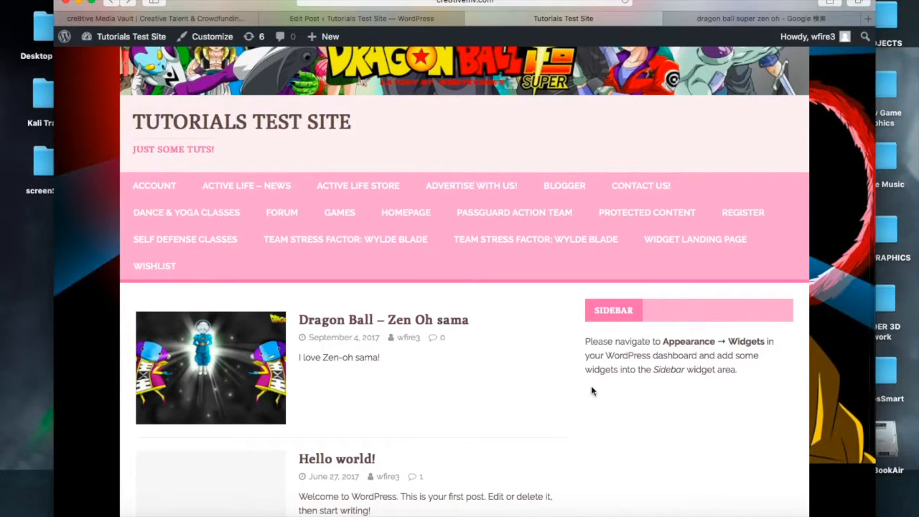
pyautogui.scroll(-2, 592, 390)
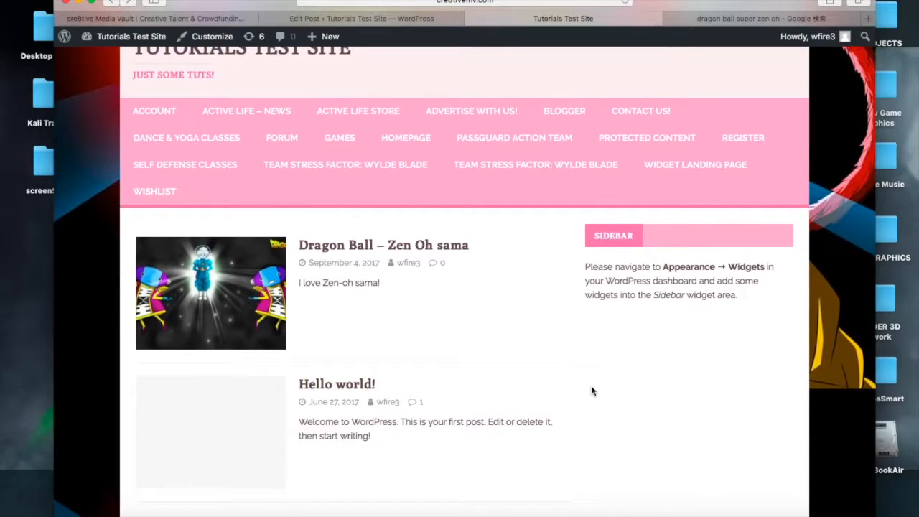
pyautogui.scroll(10, 592, 390)
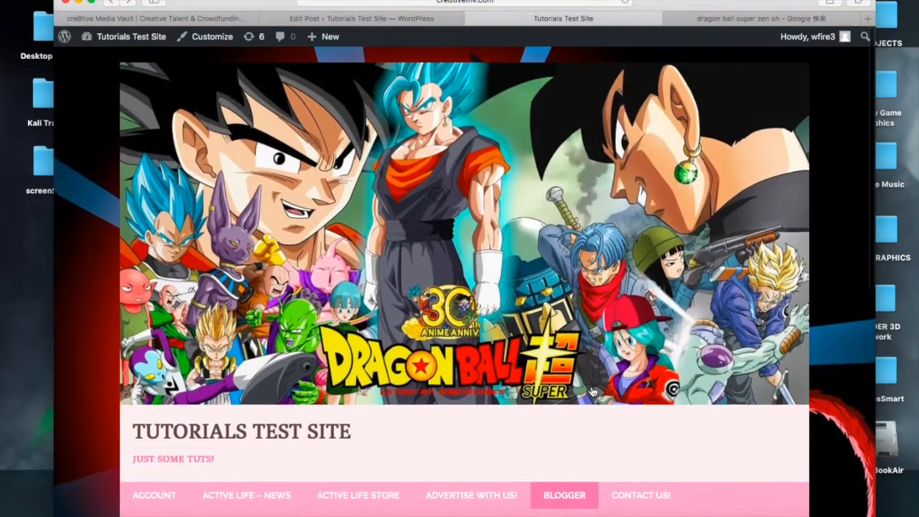
pyautogui.scroll(-4, 592, 390)
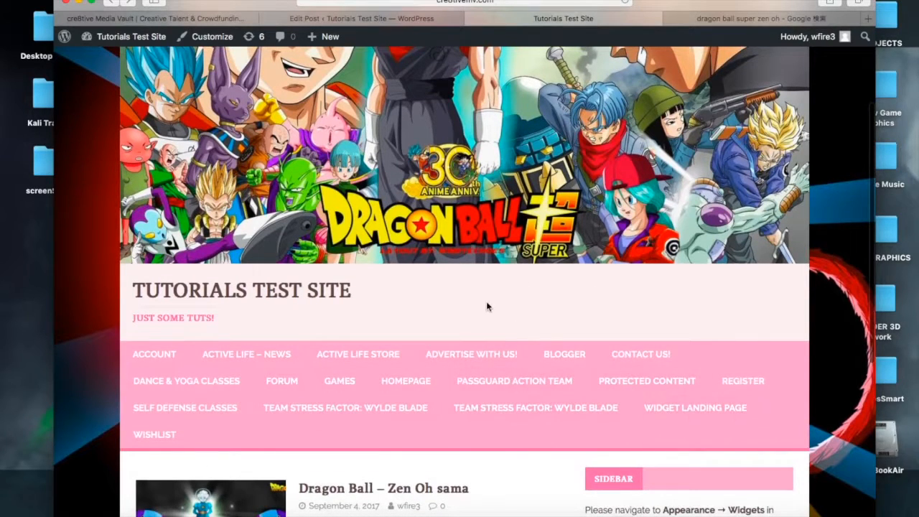
pyautogui.click(437, 355)
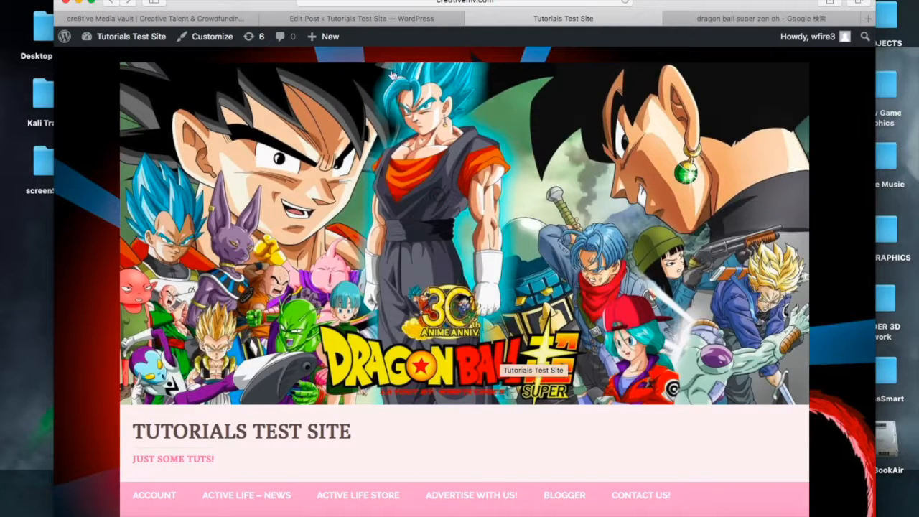
# Switch to the dashboard tab and open the Appearance Menus page
pyautogui.click(387, 19)
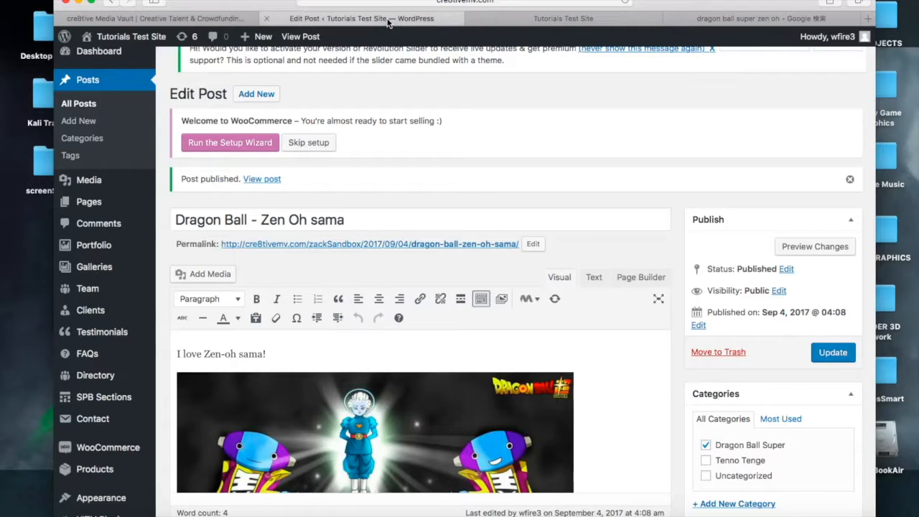
pyautogui.scroll(1, 79, 183)
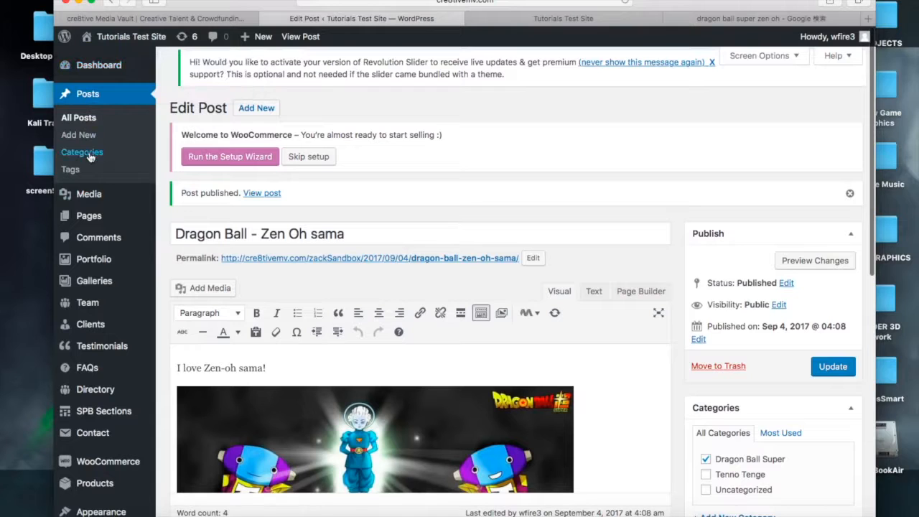
pyautogui.scroll(-3, 89, 309)
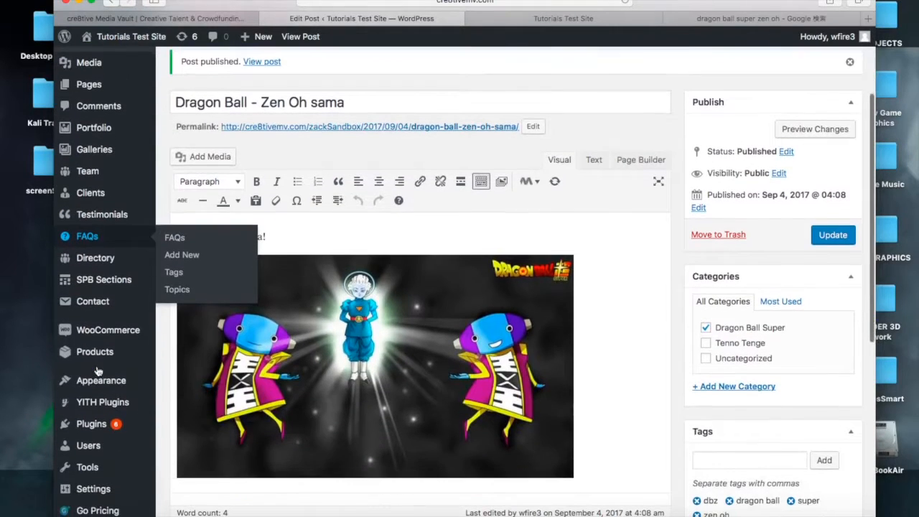
pyautogui.moveTo(97, 381)
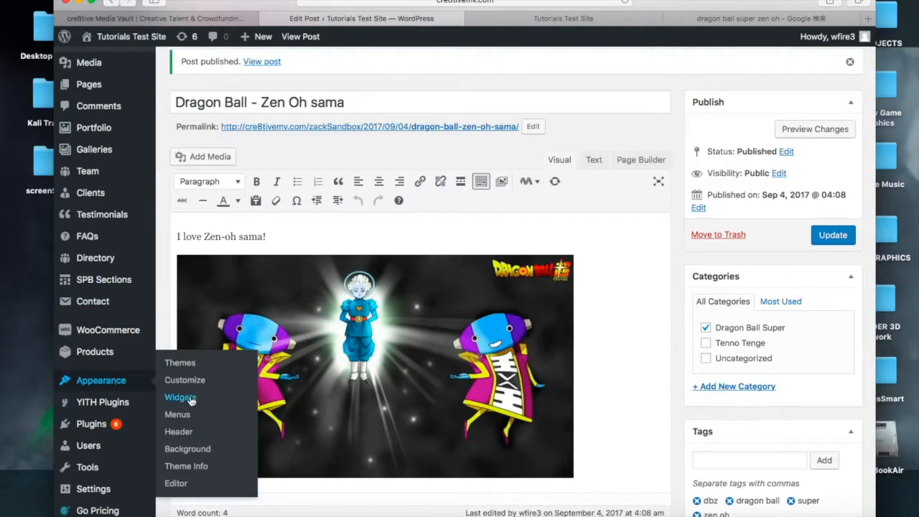
pyautogui.moveTo(122, 353)
pyautogui.click(191, 418)
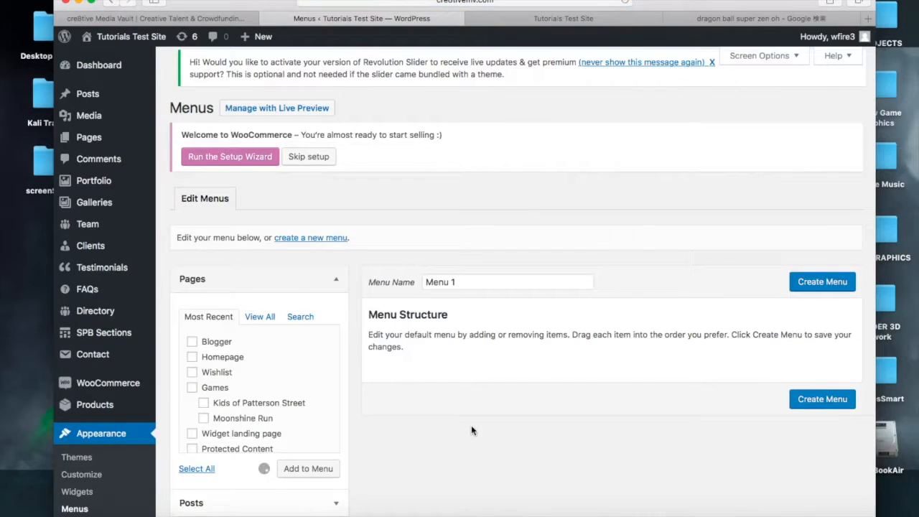
# Examine the items in the existing Menu 1 structure
pyautogui.scroll(-3, 587, 266)
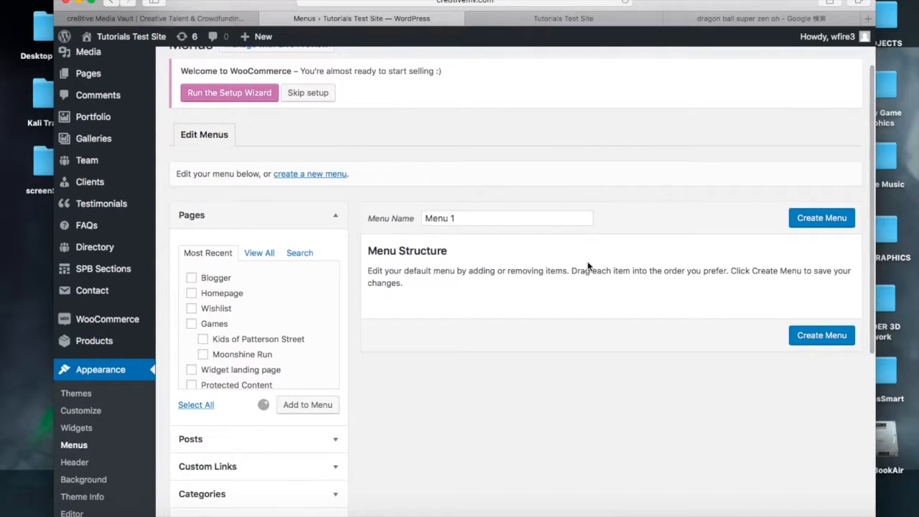
pyautogui.scroll(3, 587, 266)
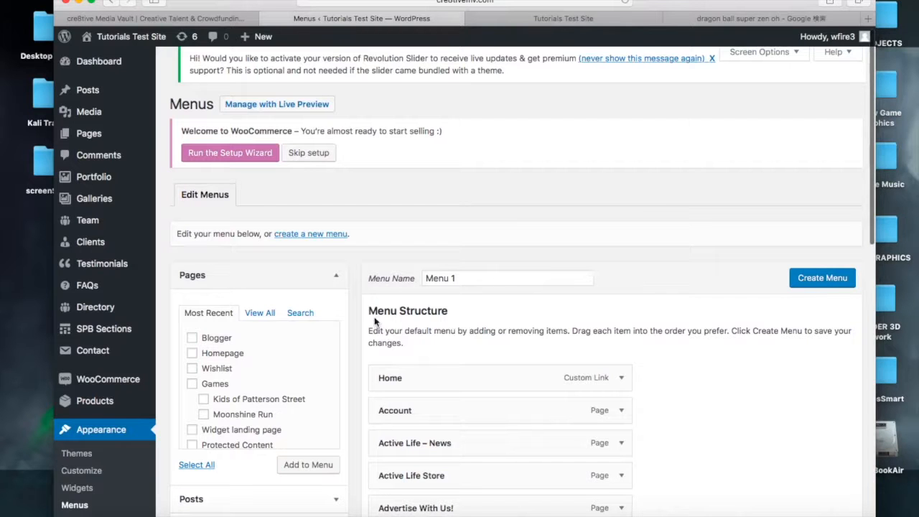
pyautogui.scroll(-3, 480, 219)
pyautogui.scroll(-3, 477, 218)
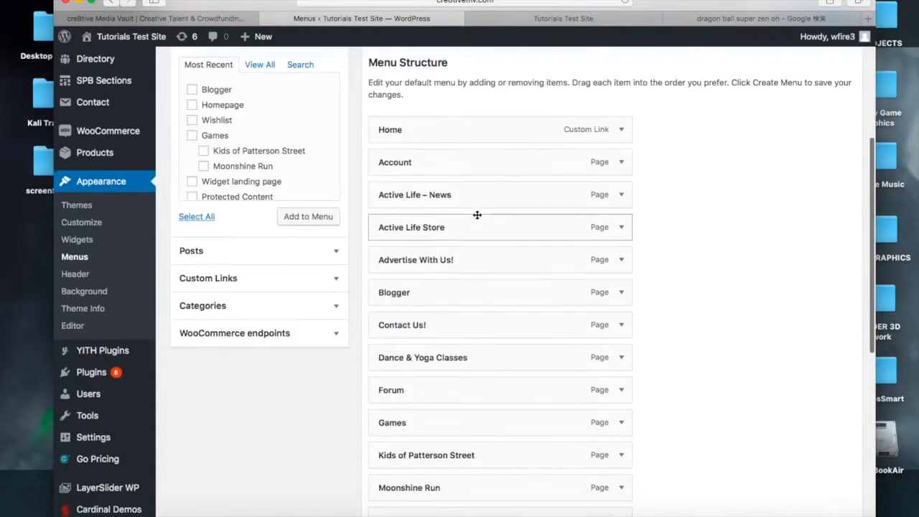
pyautogui.scroll(5, 476, 215)
pyautogui.scroll(-7, 476, 215)
pyautogui.scroll(8, 483, 299)
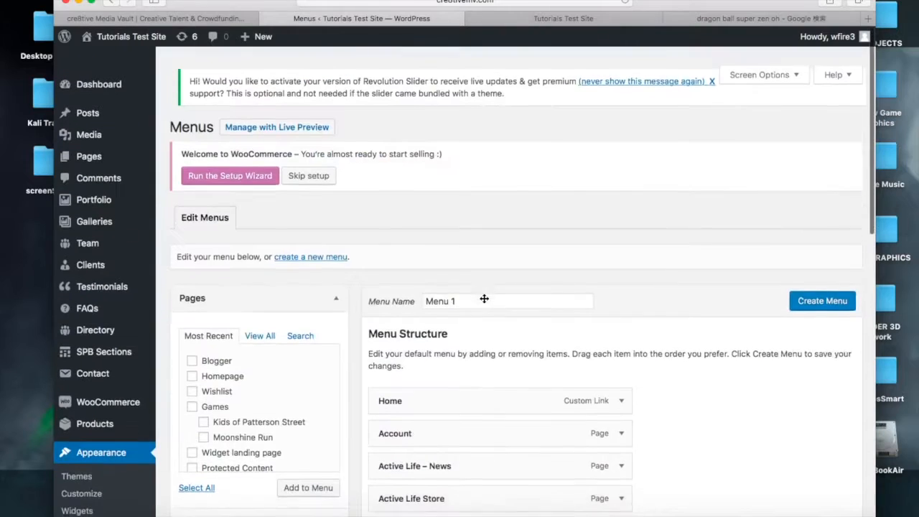
pyautogui.scroll(-1, 484, 299)
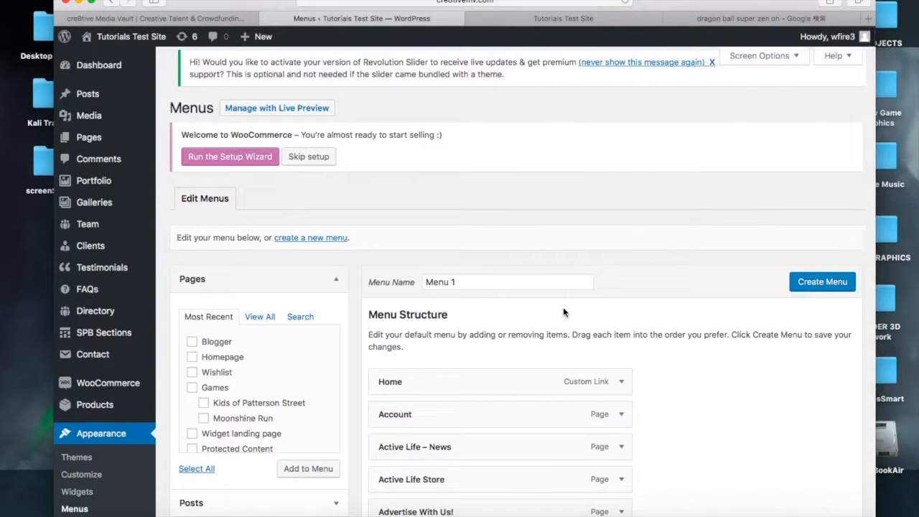
pyautogui.scroll(-3, 633, 376)
pyautogui.scroll(3, 634, 376)
# Create a new menu named top Menu
pyautogui.click(308, 242)
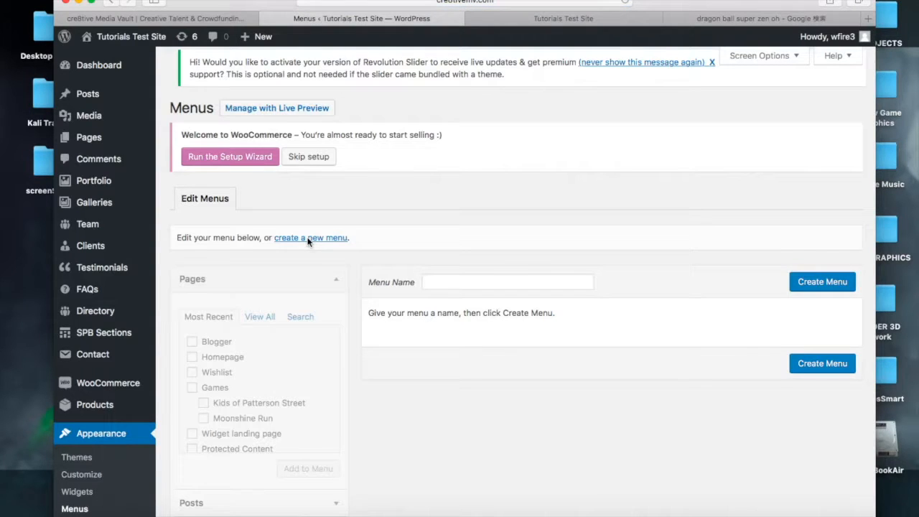
pyautogui.click(464, 283)
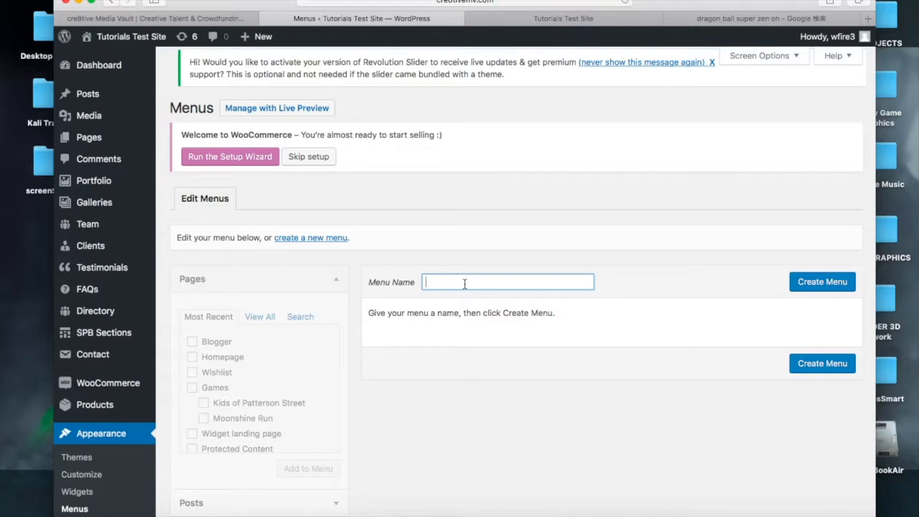
pyautogui.write('to')
pyautogui.press('BackSpace')
pyautogui.press('BackSpace')
pyautogui.write('top Menu')
pyautogui.click(814, 284)
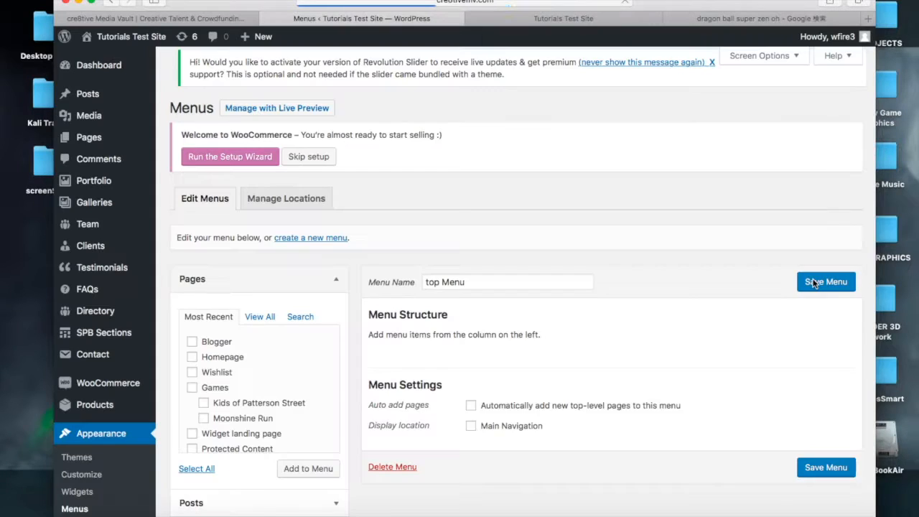
# Browse the available pages in the View All and Most Recent page lists
pyautogui.scroll(-2, 606, 333)
pyautogui.scroll(2, 607, 333)
pyautogui.scroll(-4, 605, 334)
pyautogui.scroll(3, 604, 334)
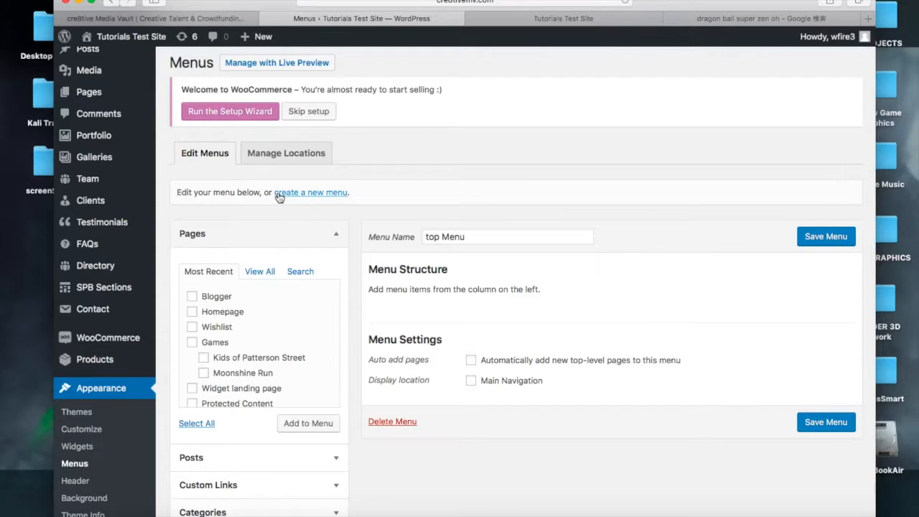
pyautogui.scroll(-3, 279, 198)
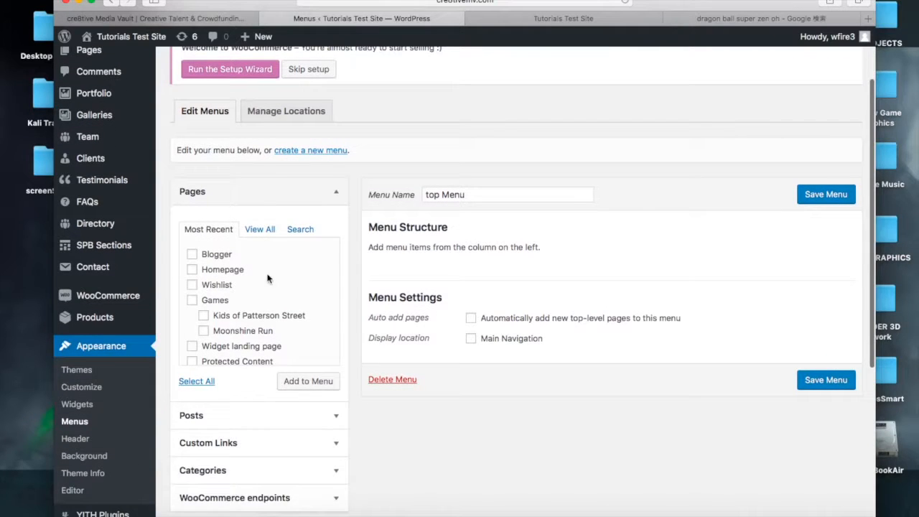
pyautogui.click(263, 231)
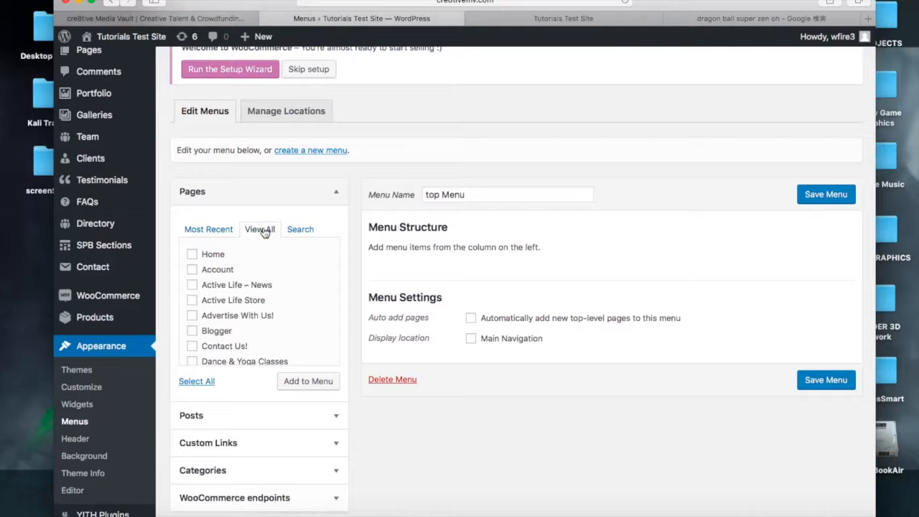
pyautogui.scroll(-3, 242, 310)
pyautogui.scroll(-3, 243, 310)
pyautogui.scroll(6, 244, 302)
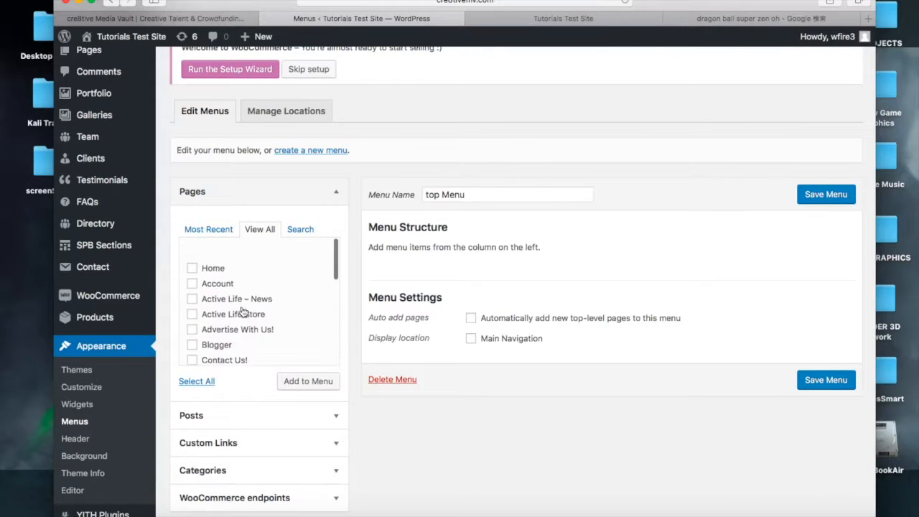
pyautogui.click(209, 228)
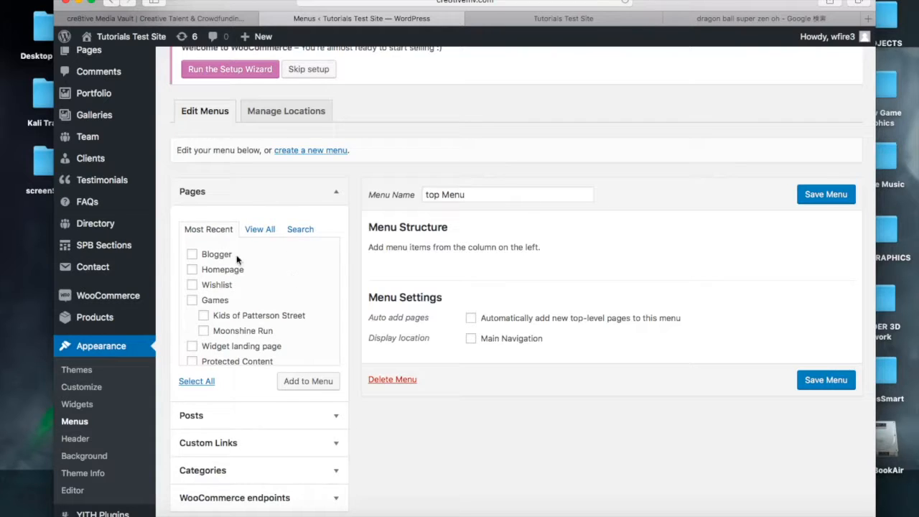
# Add the Homepage and Blogger pages to top Menu
pyautogui.click(191, 271)
pyautogui.click(192, 254)
pyautogui.click(294, 383)
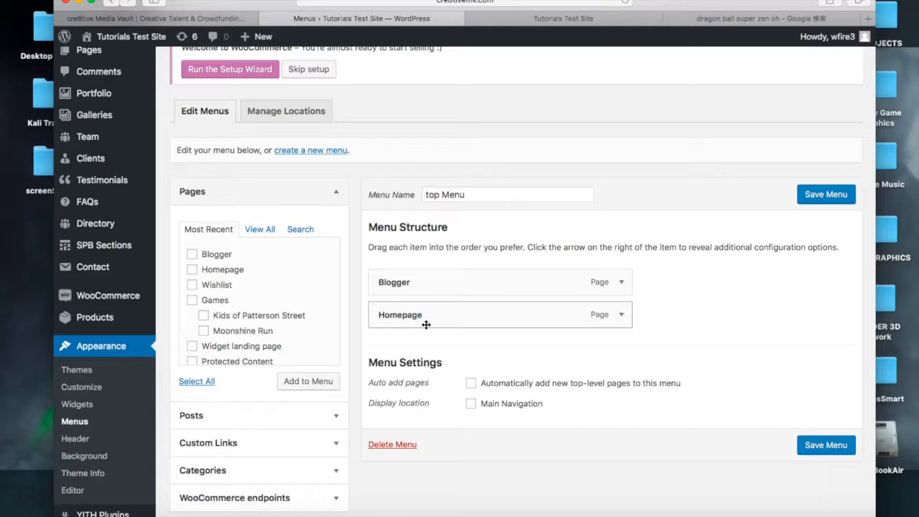
# Reorder the menu so Homepage sits above Blogger
pyautogui.moveTo(425, 324); pyautogui.dragTo(424, 273)
pyautogui.scroll(-3, 574, 266)
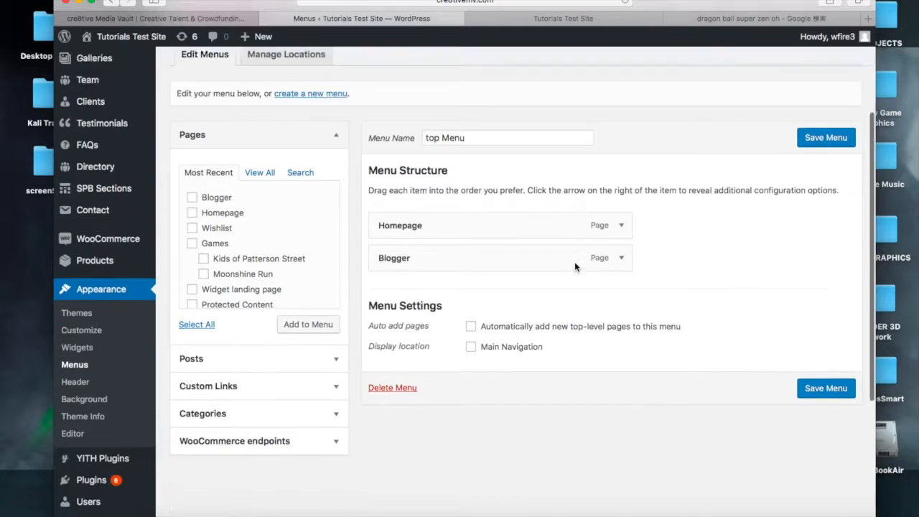
pyautogui.scroll(4, 574, 264)
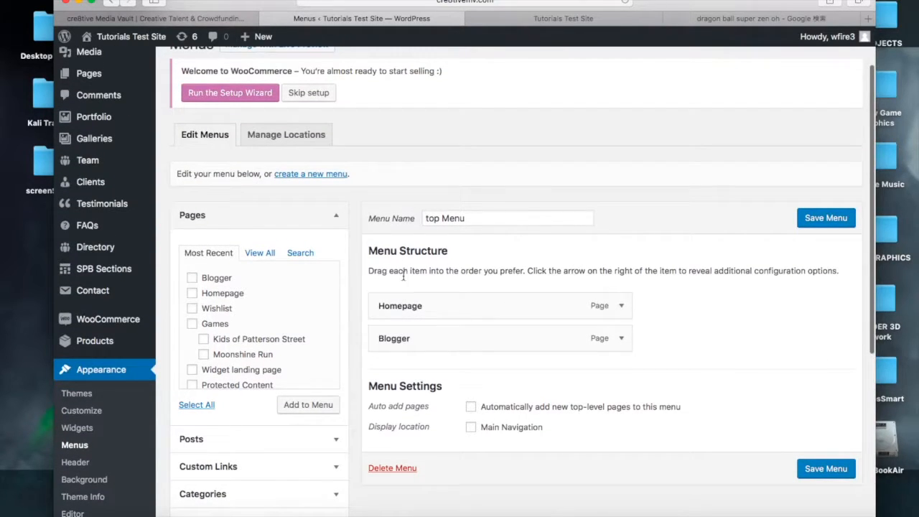
pyautogui.scroll(-3, 257, 325)
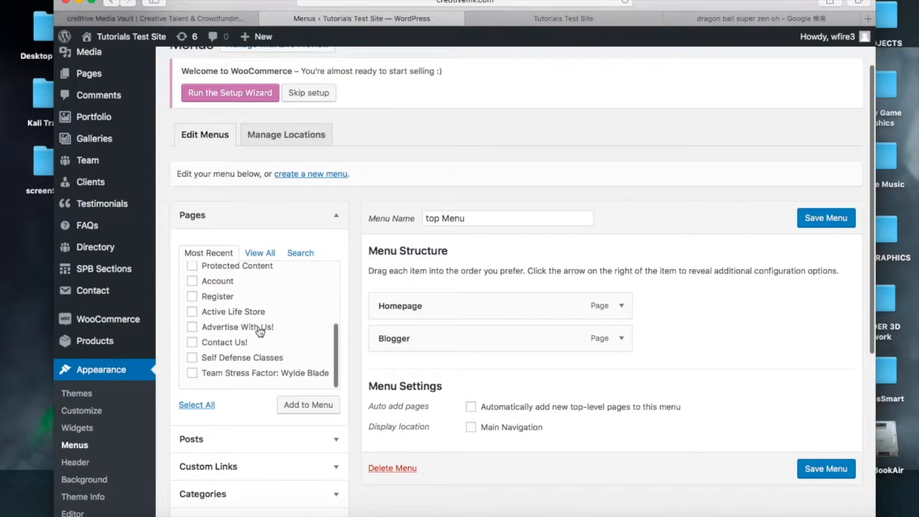
pyautogui.scroll(-6, 368, 223)
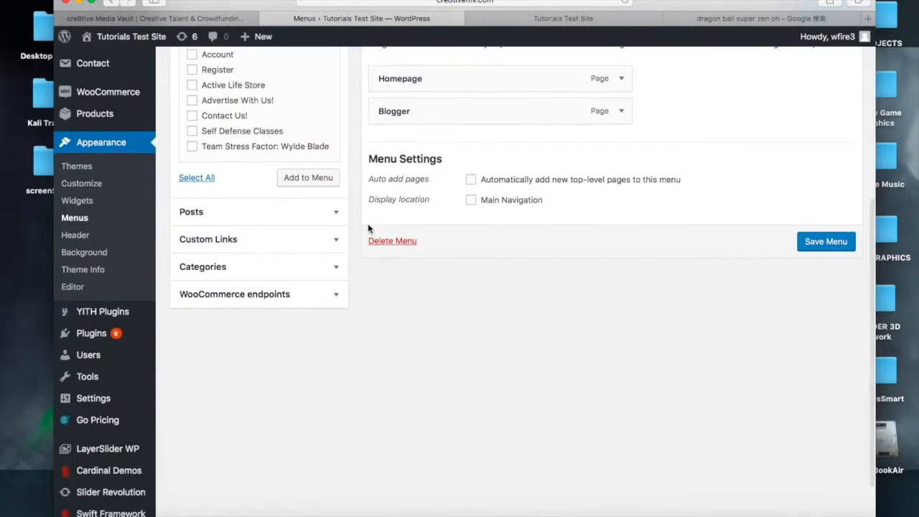
# Add the Dragon Ball – Zen Oh sama post to top Menu and save the menu
pyautogui.click(337, 214)
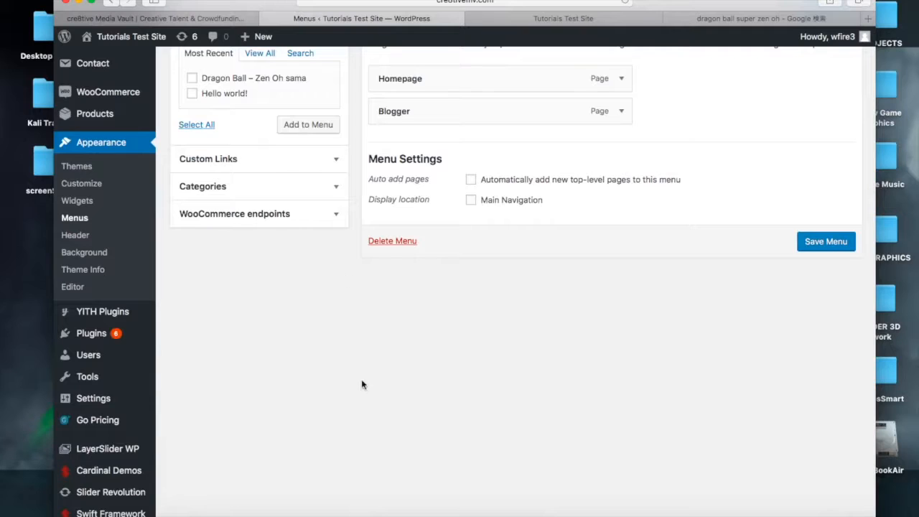
pyautogui.scroll(8, 362, 387)
pyautogui.scroll(-2, 337, 387)
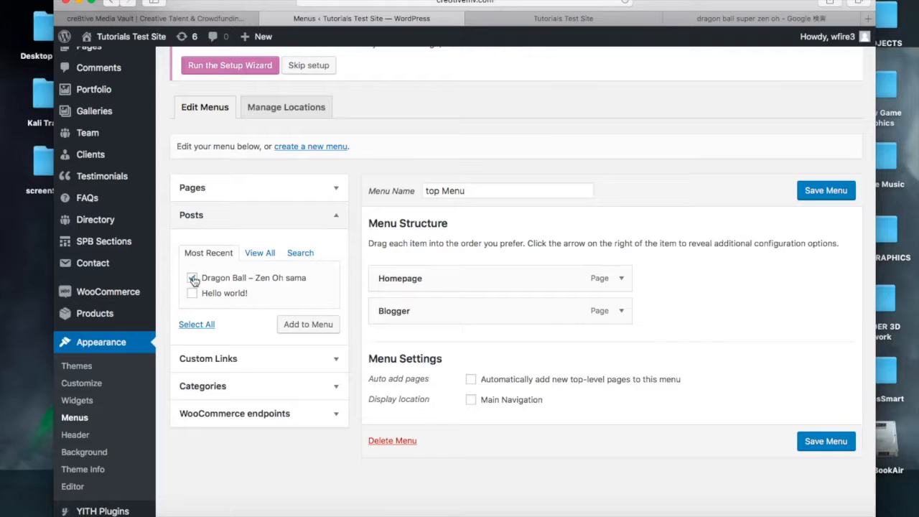
pyautogui.click(305, 325)
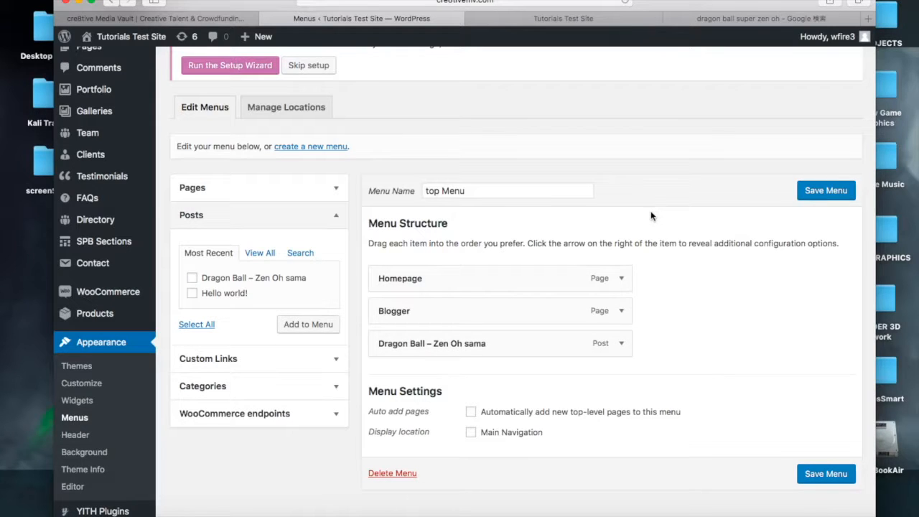
pyautogui.click(827, 191)
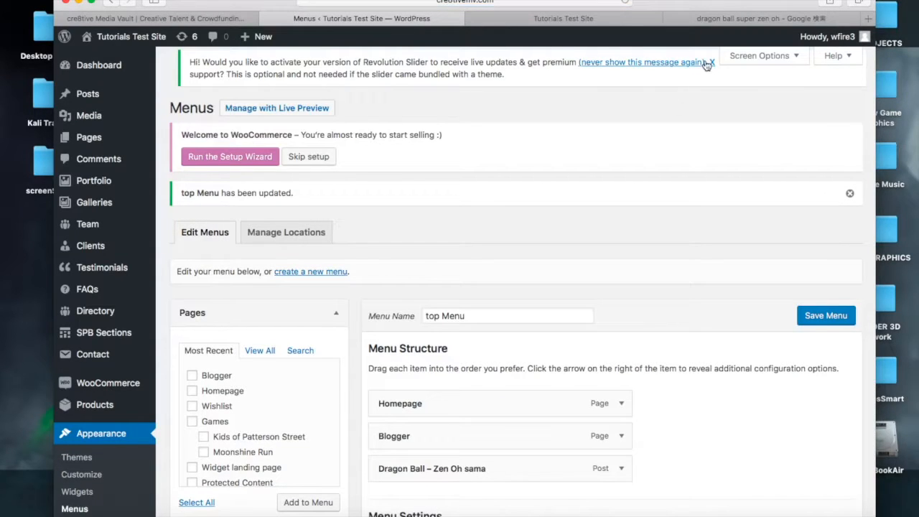
# Browse the live site to examine its navigation bar
pyautogui.click(556, 20)
pyautogui.scroll(-5, 436, 214)
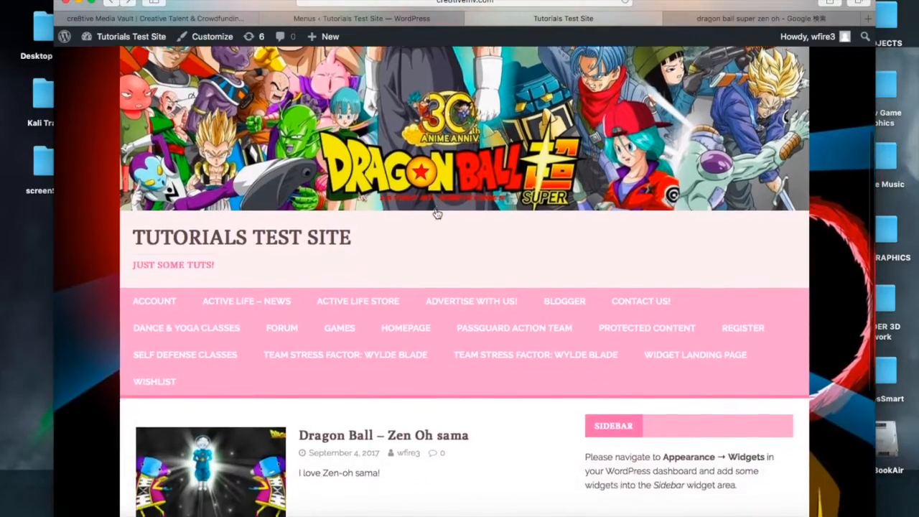
pyautogui.scroll(4, 436, 214)
pyautogui.scroll(1, 479, 43)
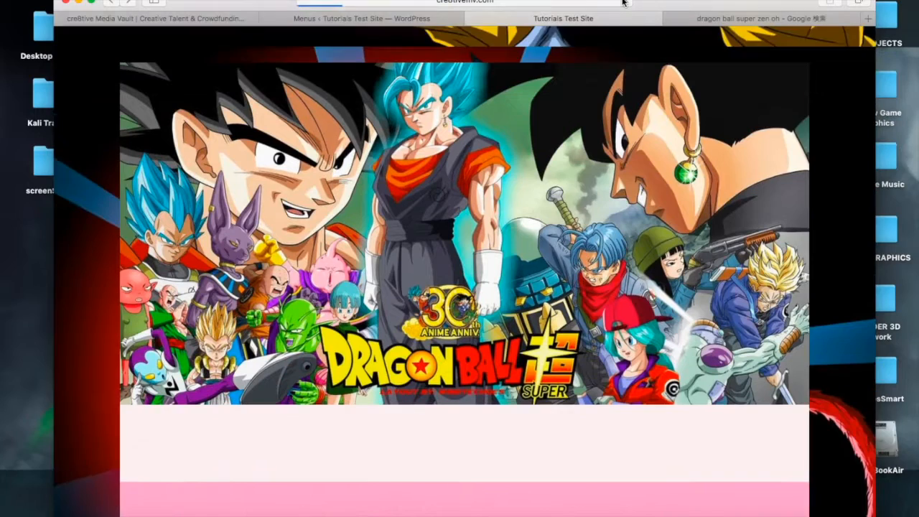
pyautogui.scroll(-5, 606, 135)
pyautogui.scroll(-1, 606, 135)
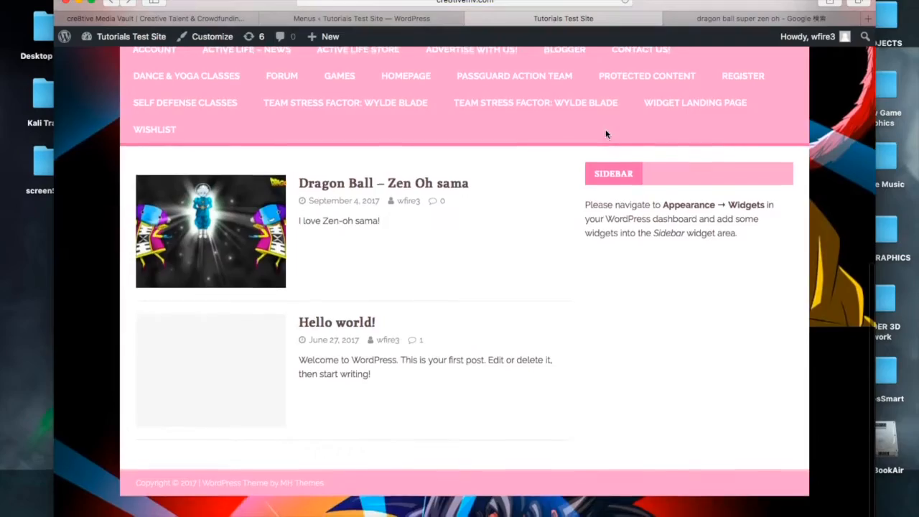
pyautogui.scroll(6, 606, 134)
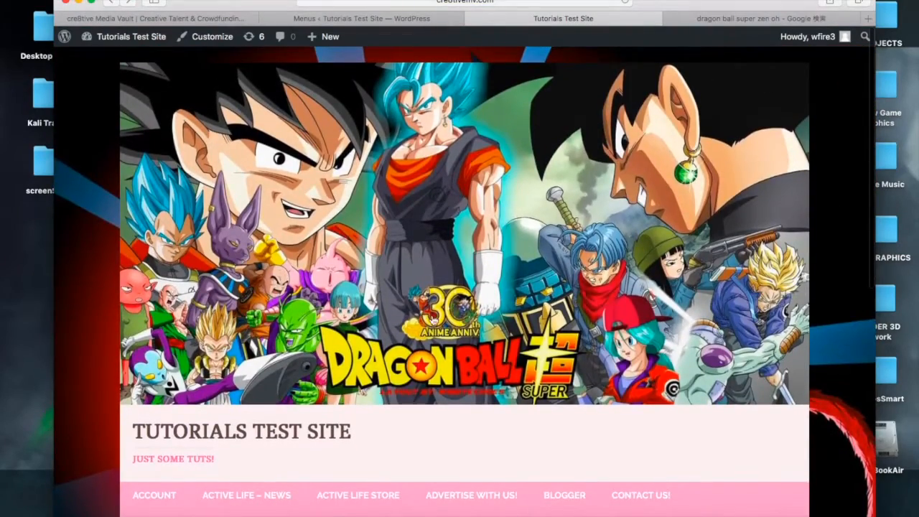
pyautogui.scroll(-6, 329, 330)
pyautogui.scroll(6, 329, 330)
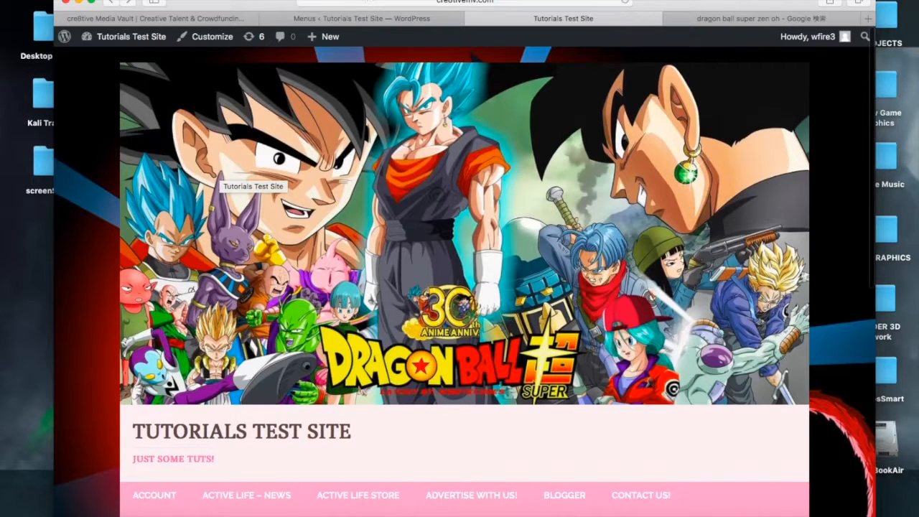
pyautogui.click(397, 25)
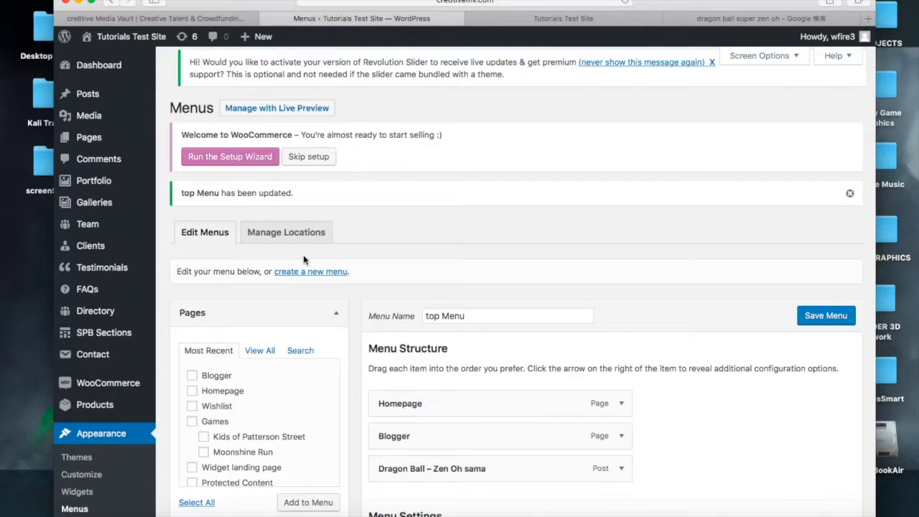
# In the Customizer, assign top Menu to the Main Navigation location and publish the change
pyautogui.scroll(-3, 159, 315)
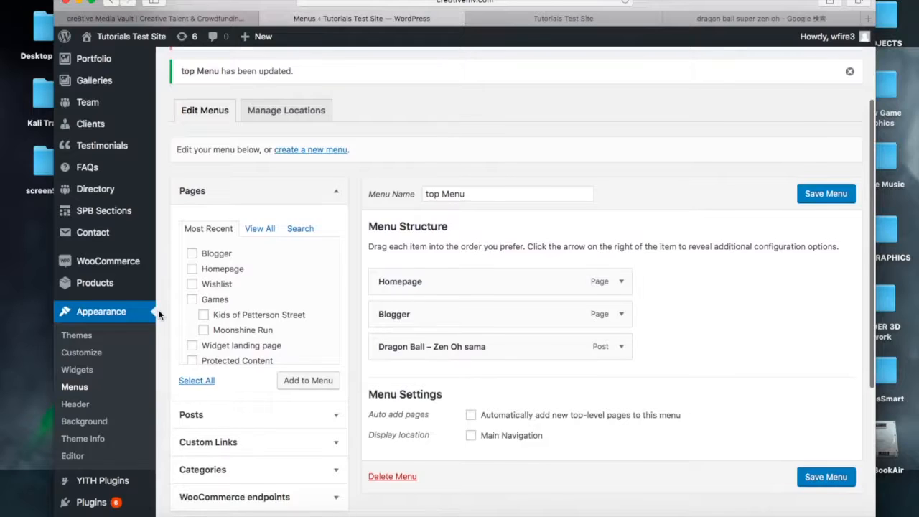
pyautogui.scroll(-3, 159, 315)
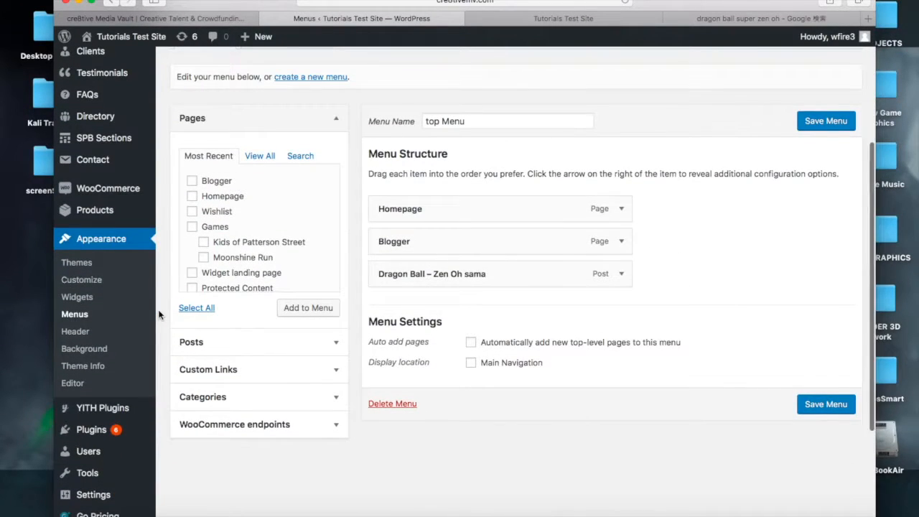
pyautogui.scroll(-2, 159, 314)
pyautogui.scroll(-2, 159, 314)
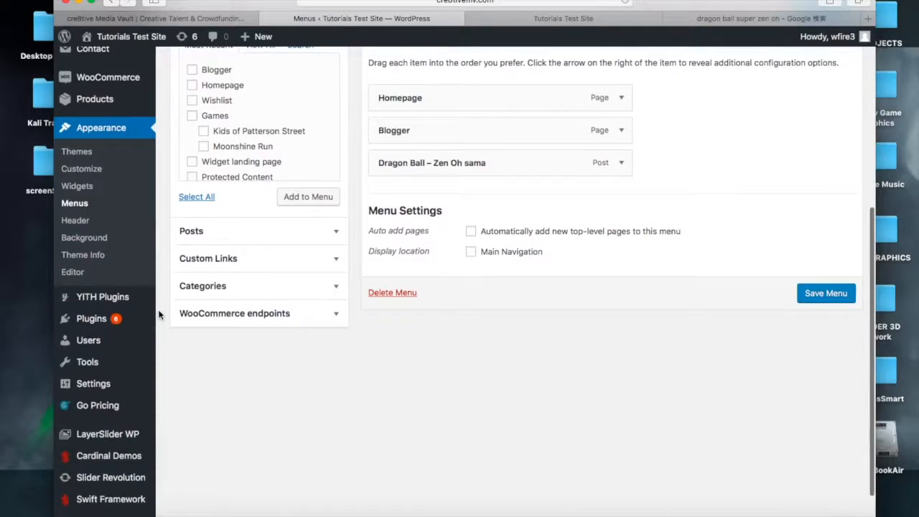
pyautogui.click(100, 171)
pyautogui.scroll(5, 221, 203)
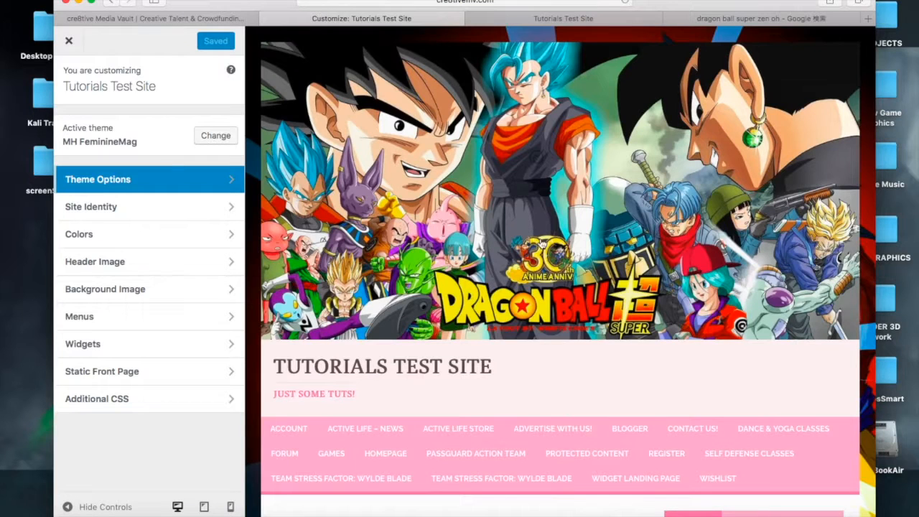
pyautogui.scroll(-3, 496, 317)
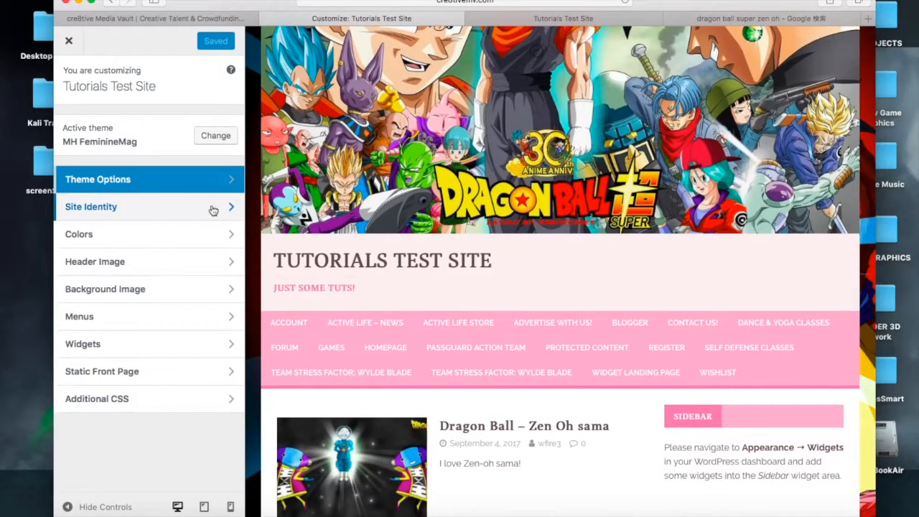
pyautogui.click(209, 316)
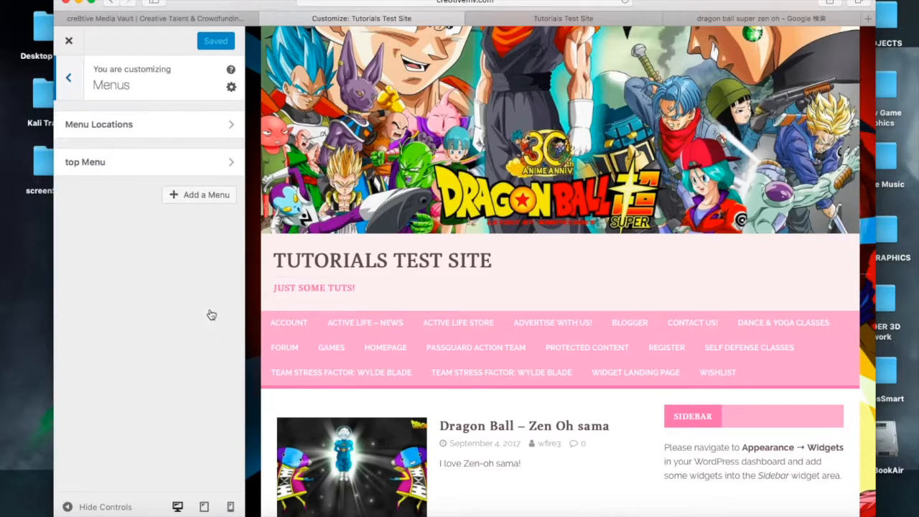
pyautogui.click(218, 127)
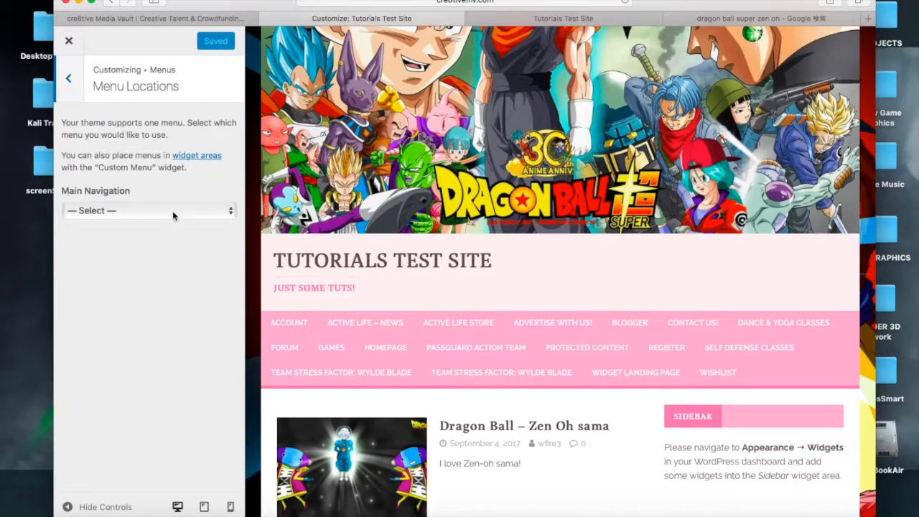
pyautogui.click(222, 213)
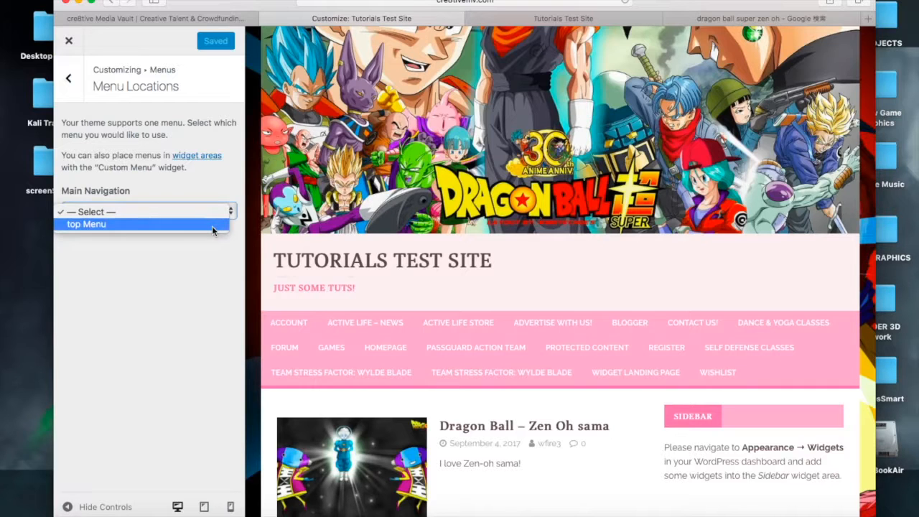
pyautogui.click(212, 224)
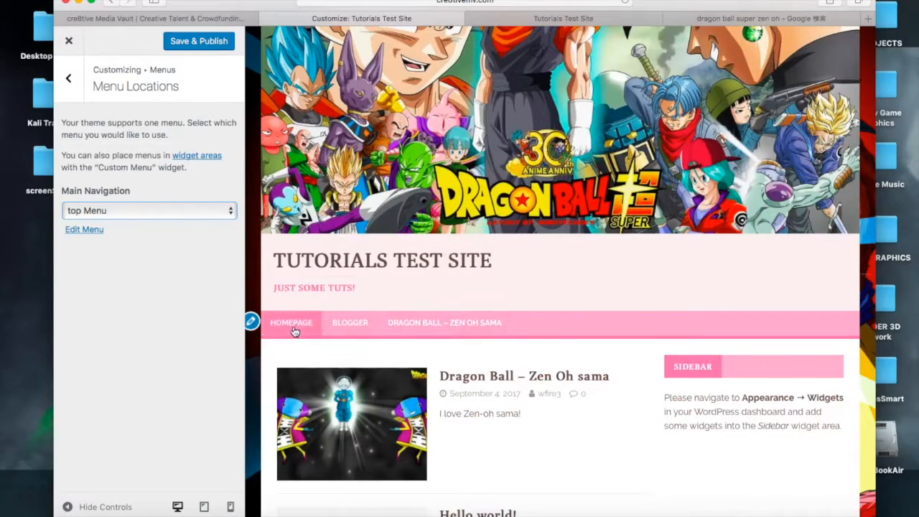
pyautogui.click(206, 44)
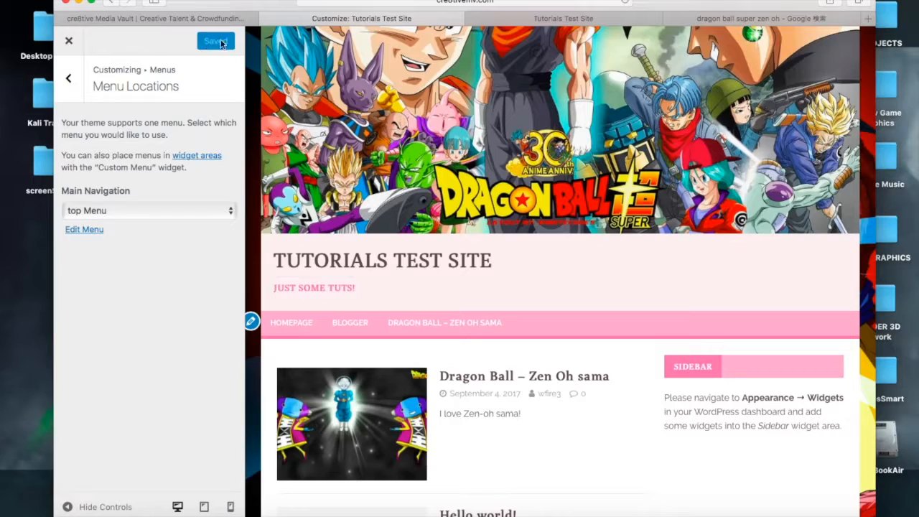
# View the live site's navigation bar with the new menu
pyautogui.click(578, 19)
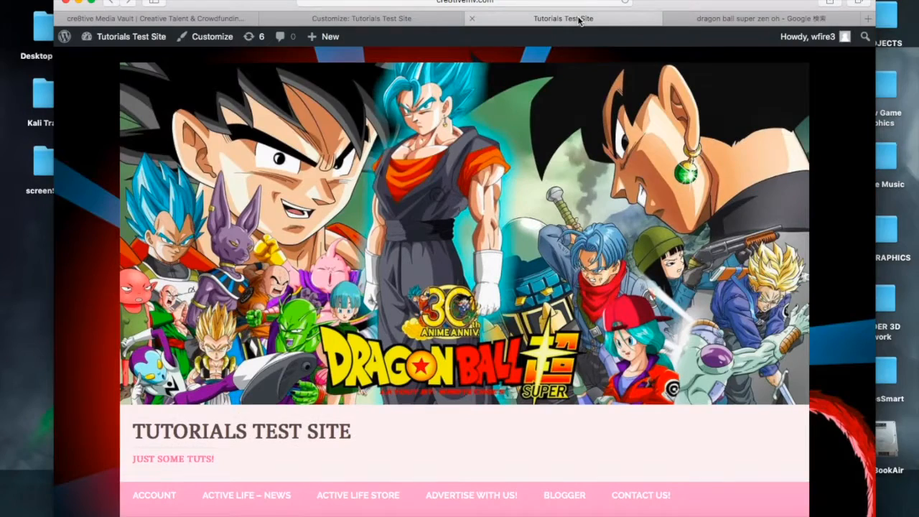
pyautogui.scroll(-3, 418, 273)
pyautogui.scroll(1, 502, 180)
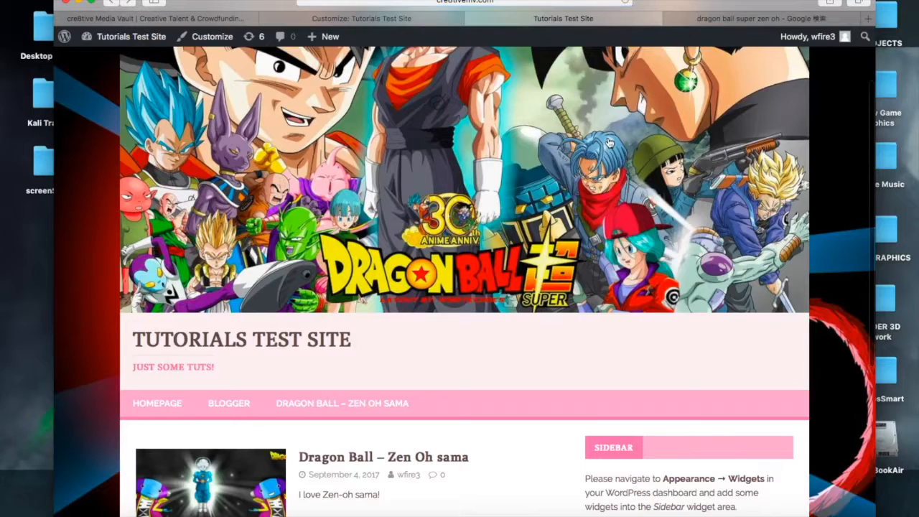
pyautogui.scroll(-2, 554, 129)
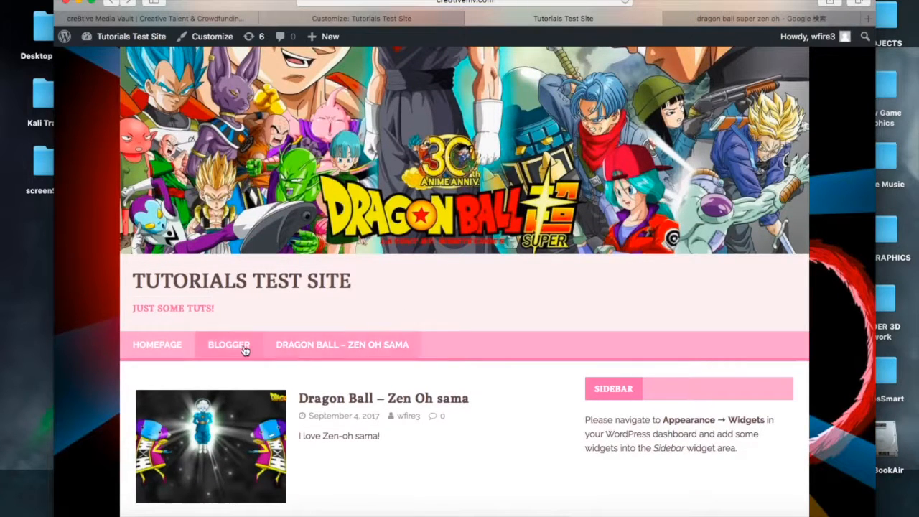
pyautogui.click(418, 21)
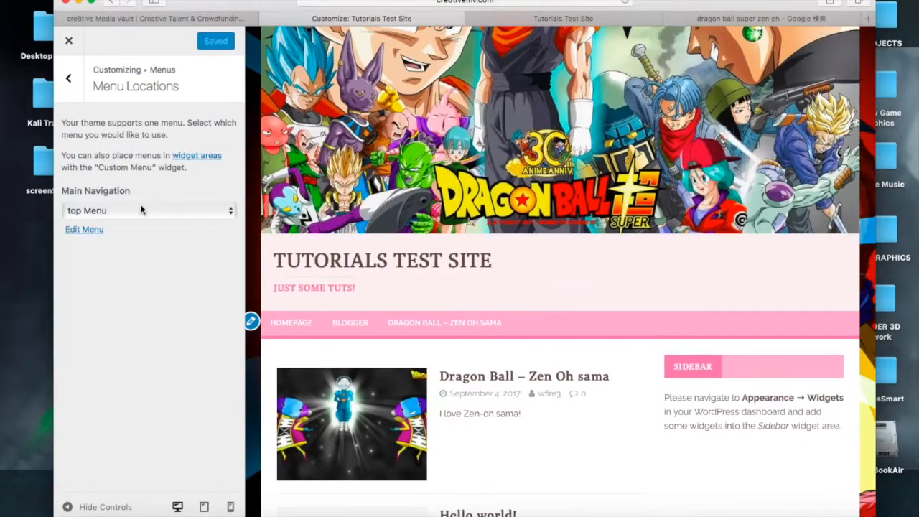
# Review the Customizer's Menus and Menu Locations panels, then close the Customizer
pyautogui.click(69, 79)
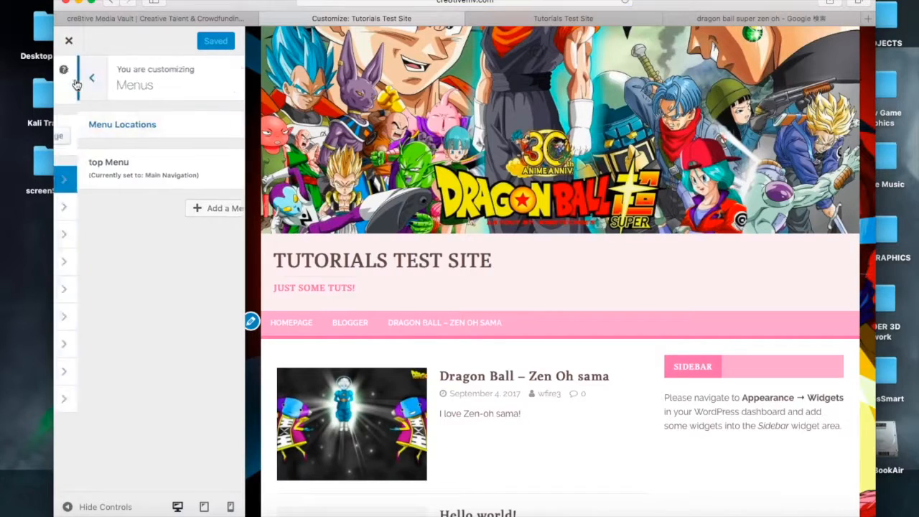
pyautogui.click(69, 79)
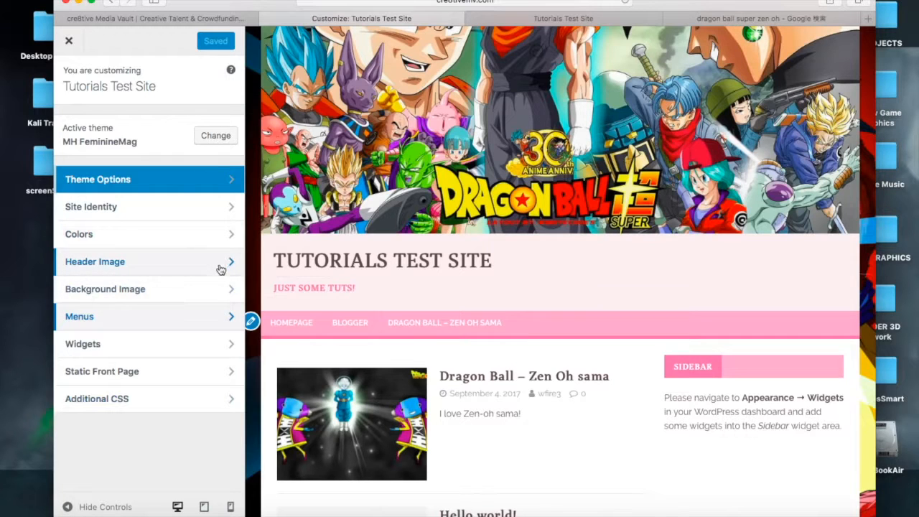
pyautogui.click(201, 315)
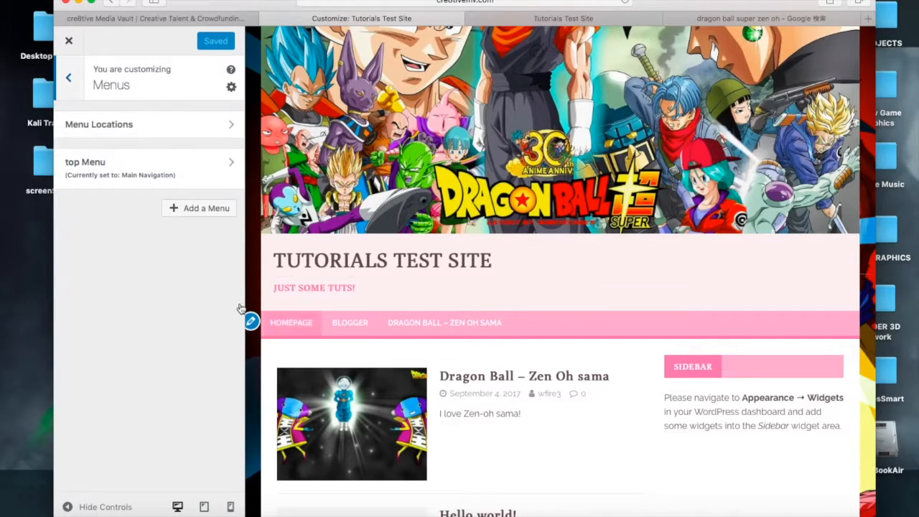
pyautogui.click(162, 135)
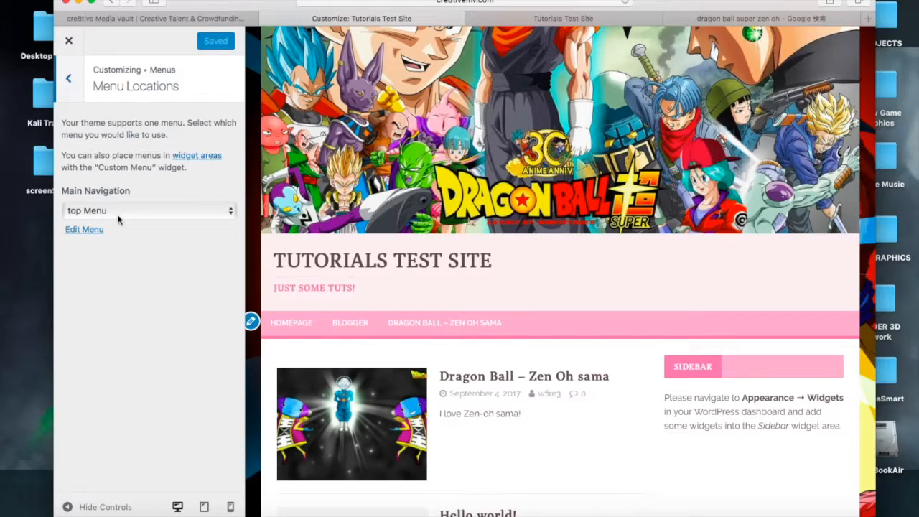
pyautogui.click(71, 94)
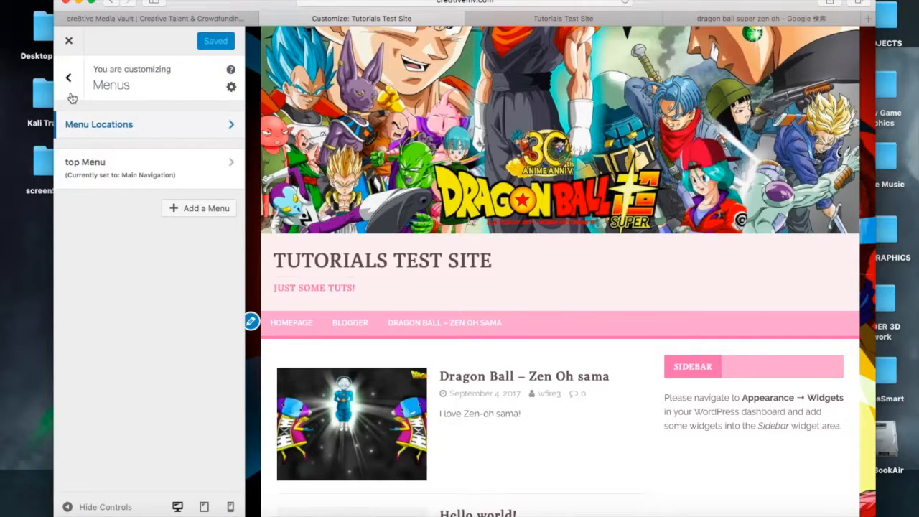
pyautogui.click(71, 96)
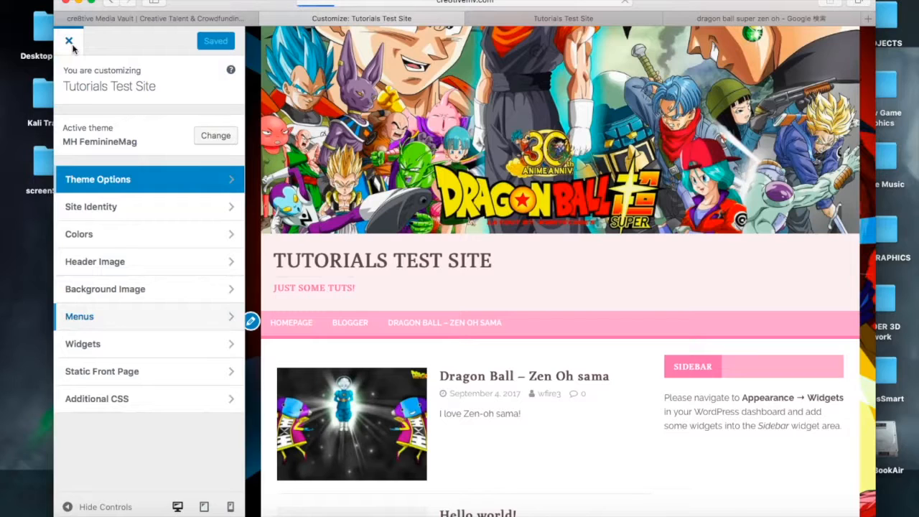
pyautogui.click(70, 42)
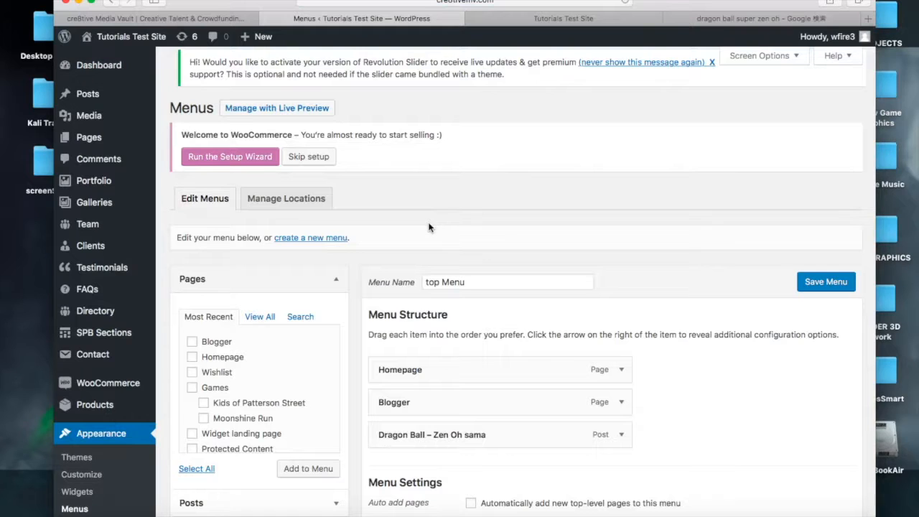
# Compare top Menu's display location and structure with the site's navigation bar
pyautogui.scroll(-5, 428, 227)
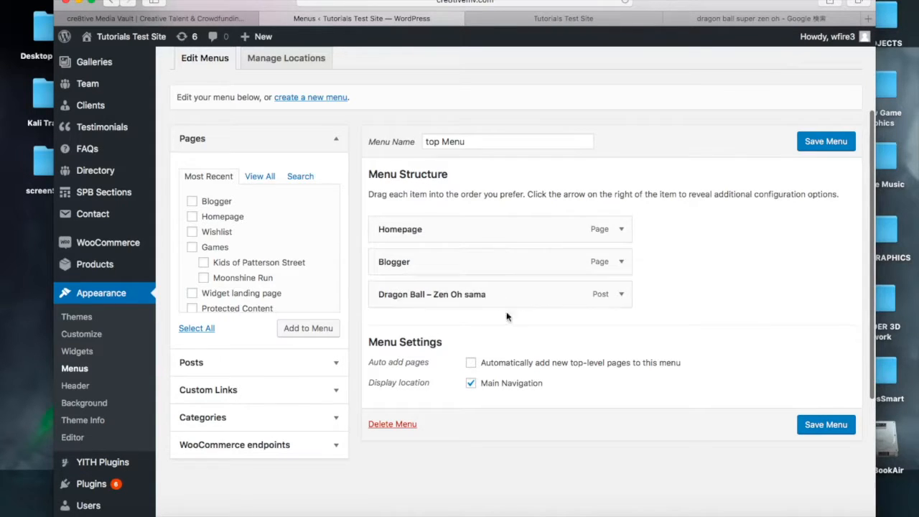
pyautogui.click(579, 19)
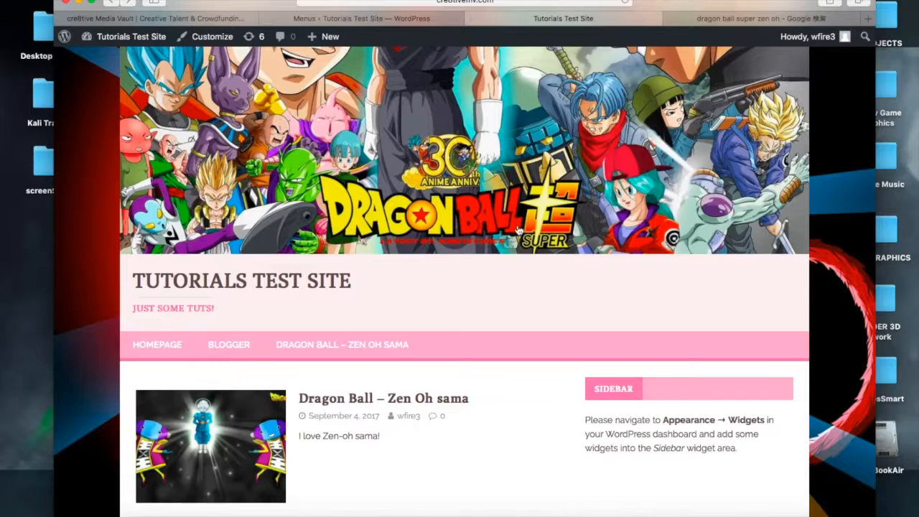
pyautogui.scroll(-1, 519, 229)
pyautogui.scroll(-3, 518, 230)
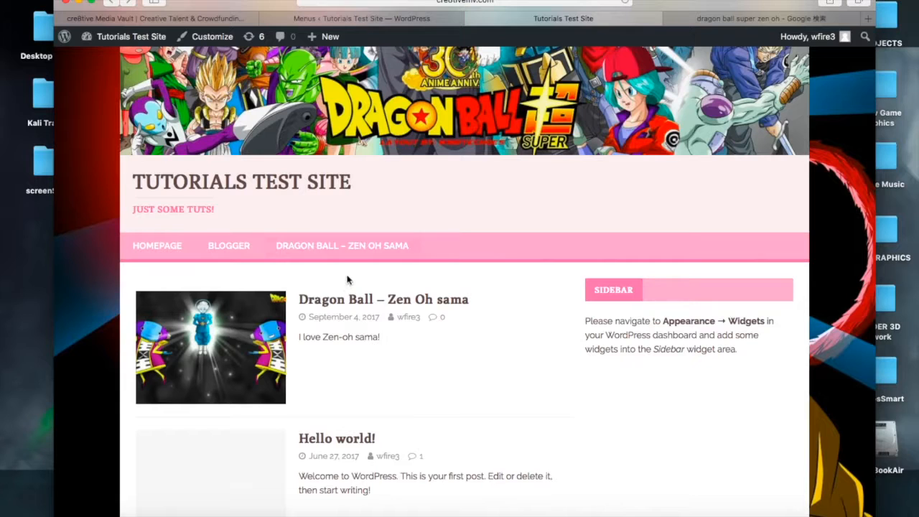
pyautogui.click(420, 19)
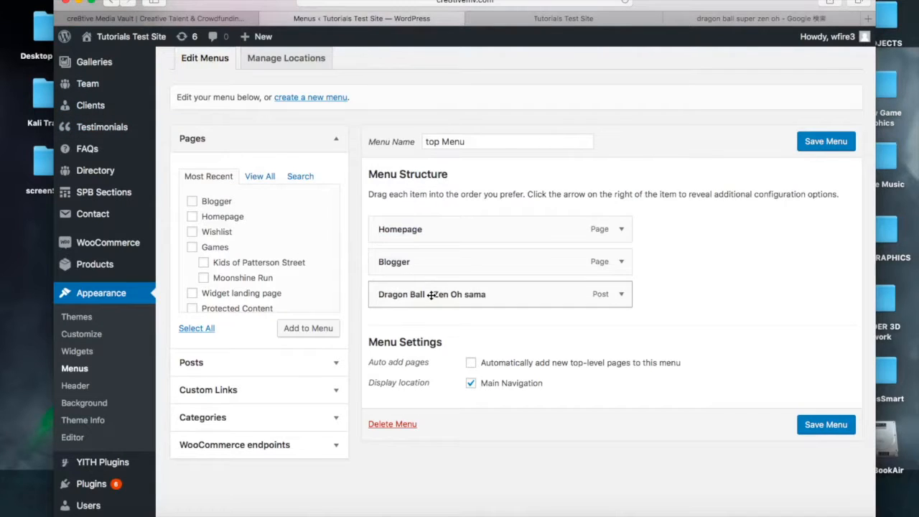
# Nest the Dragon Ball – Zen Oh sama post under Blogger as a sub item and save the menu
pyautogui.moveTo(430, 294); pyautogui.dragTo(459, 294)
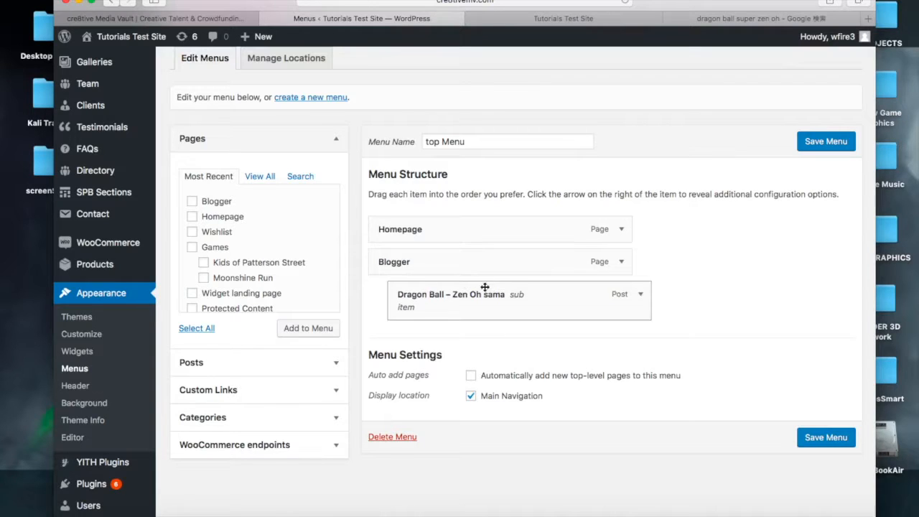
pyautogui.click(820, 147)
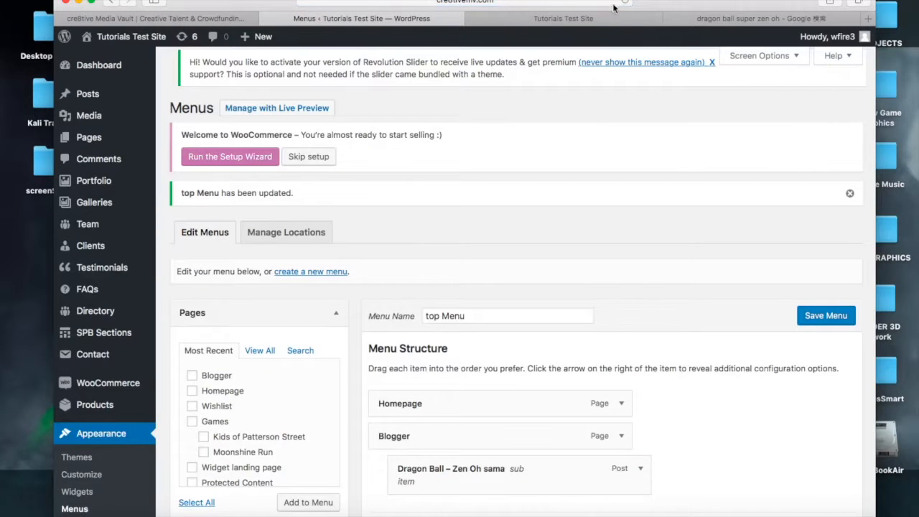
# Reload the live site and check the Blogger dropdown in the navigation bar
pyautogui.click(600, 22)
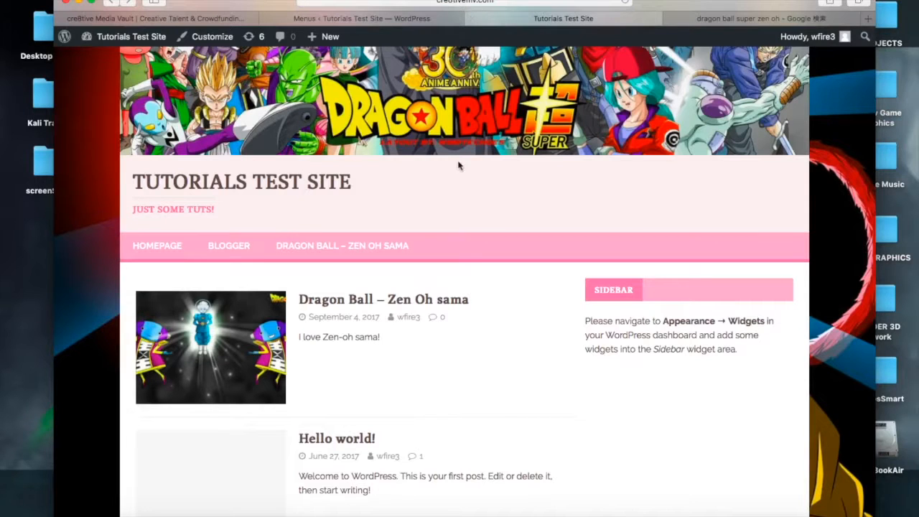
pyautogui.click(624, 3)
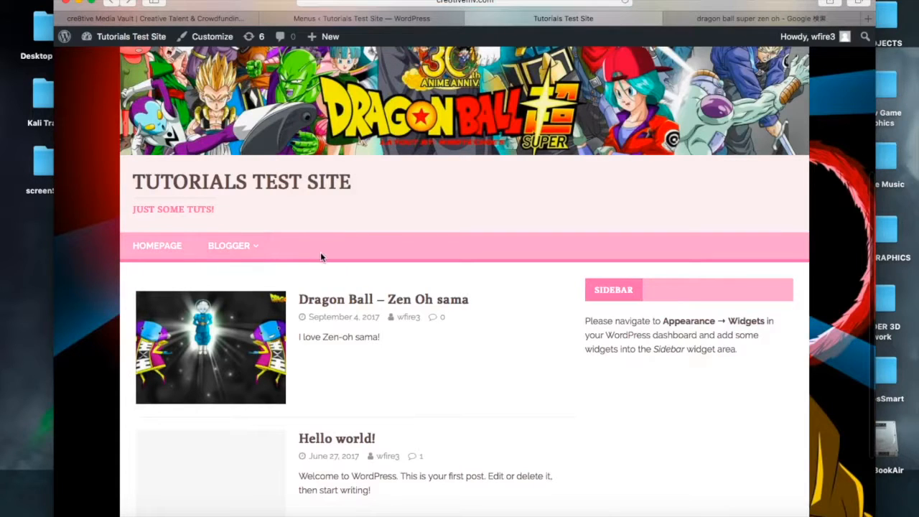
pyautogui.moveTo(231, 248)
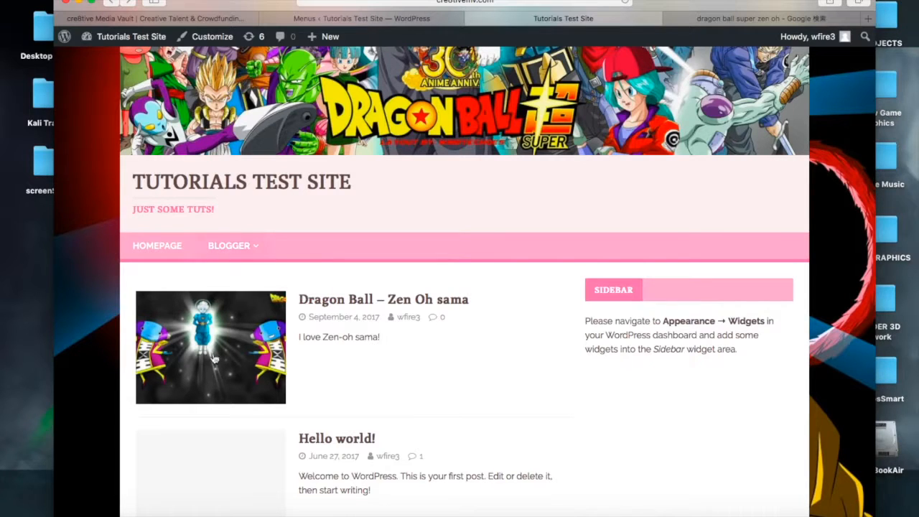
pyautogui.click(394, 18)
pyautogui.scroll(-5, 411, 422)
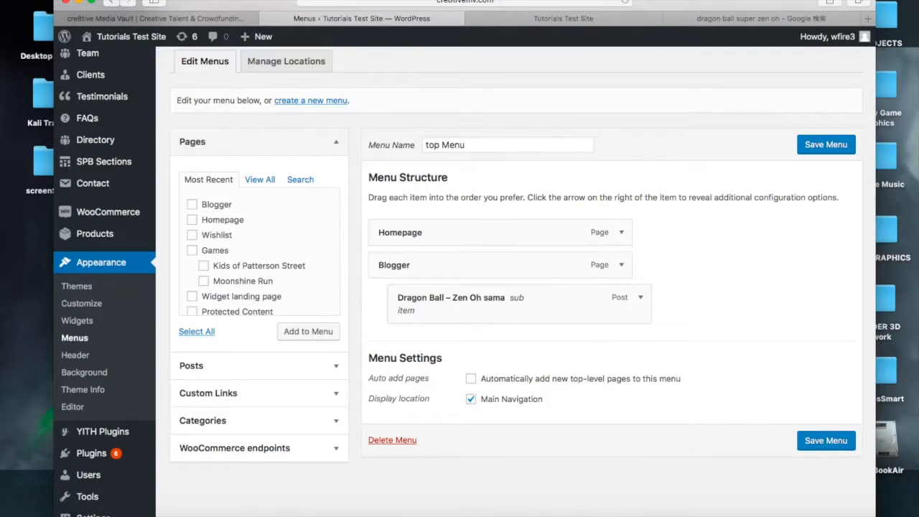
pyautogui.scroll(-3, 575, 287)
pyautogui.scroll(2, 575, 287)
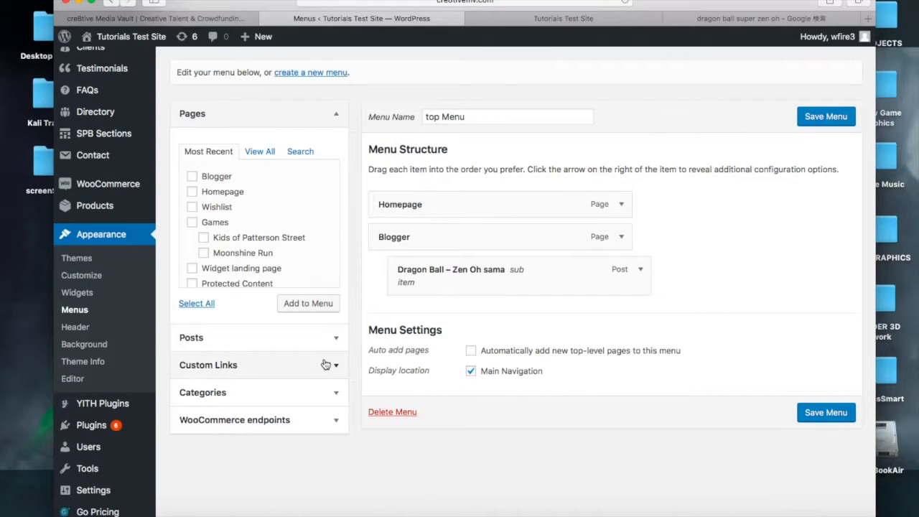
pyautogui.click(313, 393)
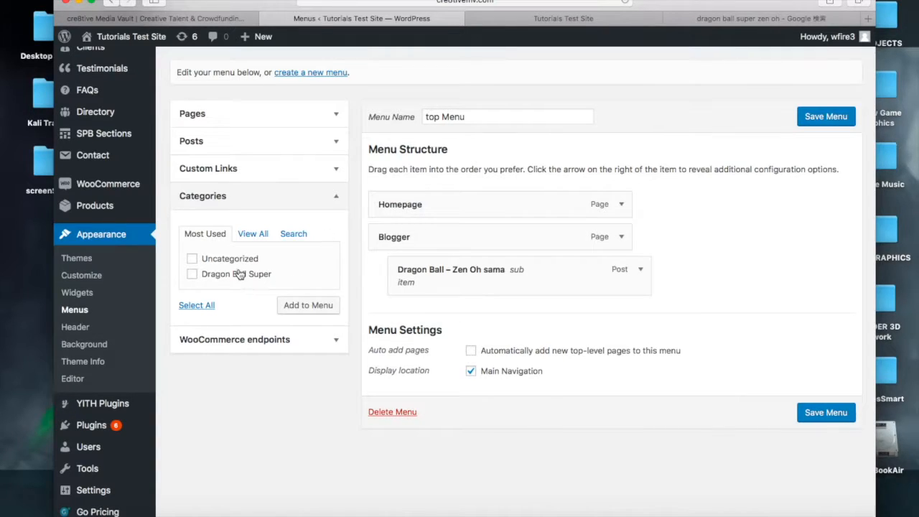
pyautogui.click(310, 175)
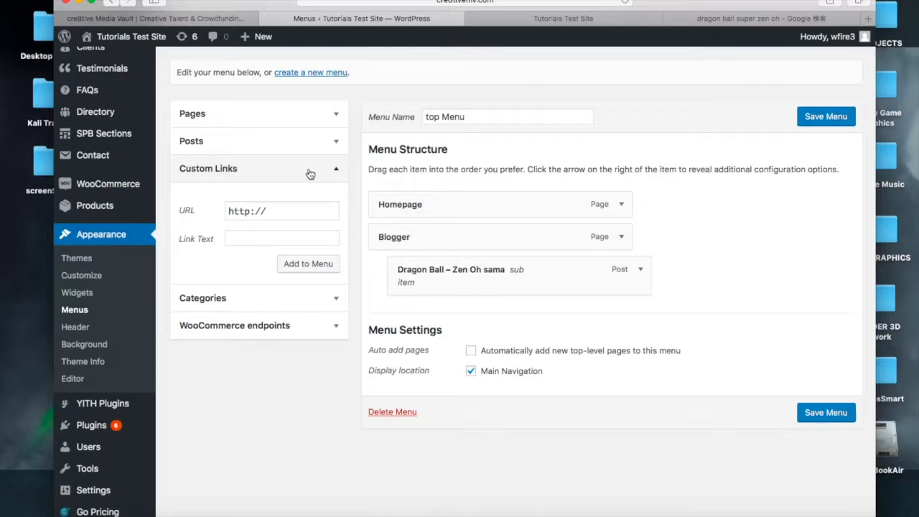
pyautogui.click(299, 210)
pyautogui.write('cre8tive')
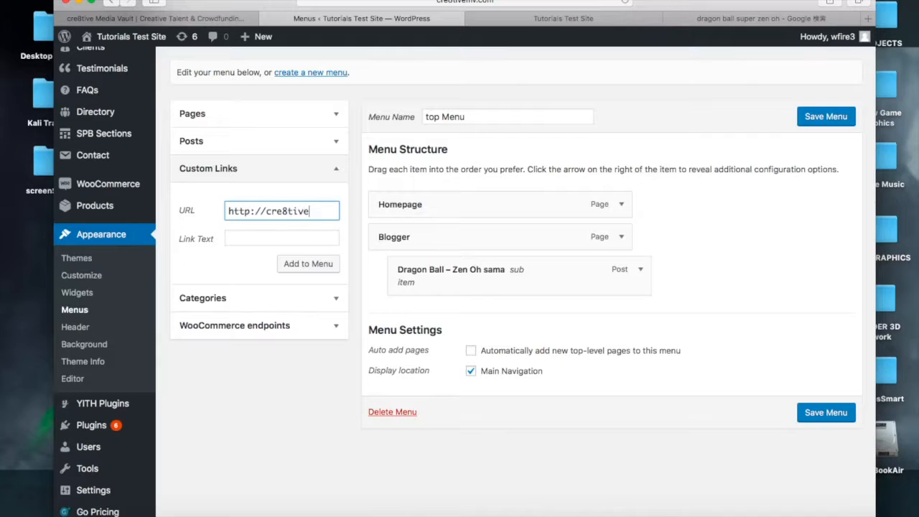
pyautogui.write('mv.com/cre')
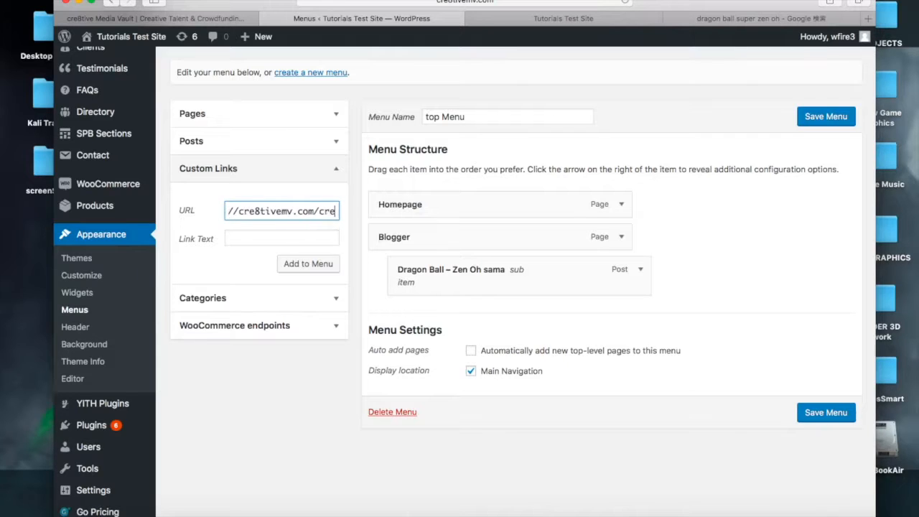
pyautogui.write('8tMV')
# Give the custom link the owner's cMV Site link text, add it to top Menu, and save the menu
pyautogui.click(250, 236)
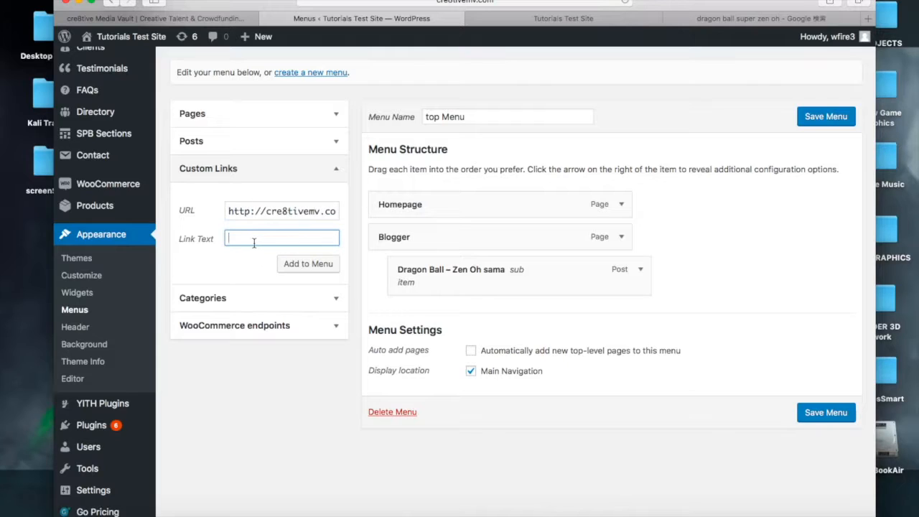
pyautogui.write('Walter`s cMV Site')
pyautogui.click(320, 267)
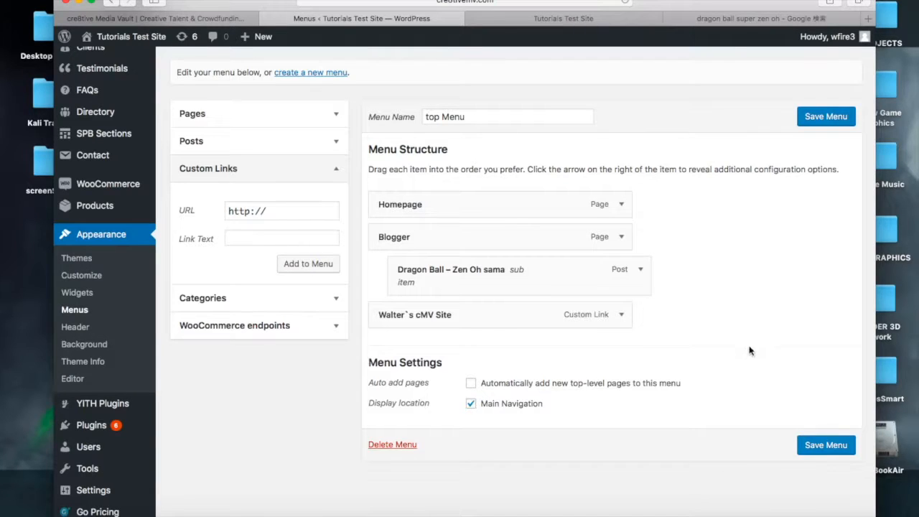
pyautogui.click(809, 122)
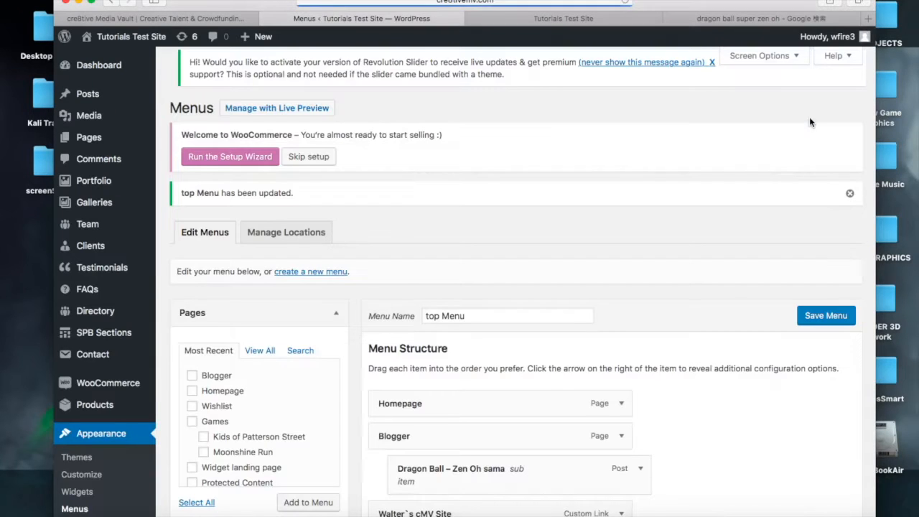
# Reload the live site and follow the new cMV Site link in the navigation bar, then go back
pyautogui.click(599, 21)
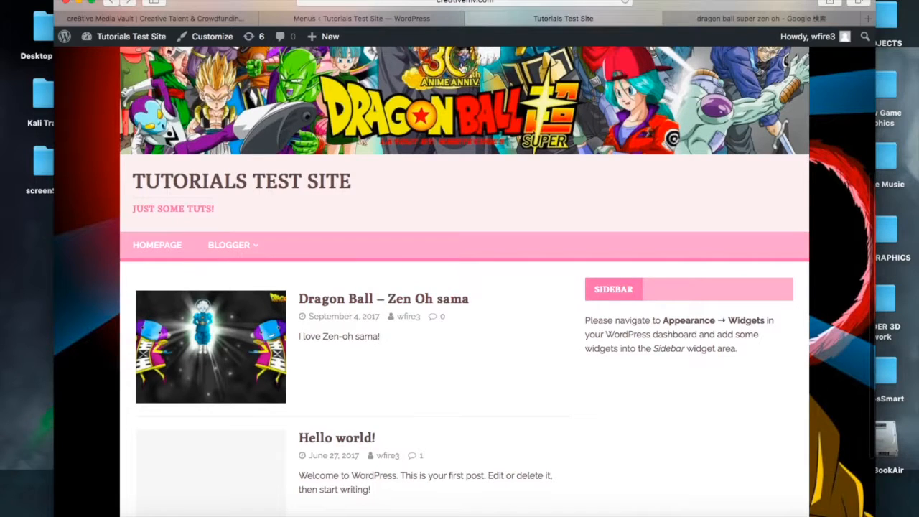
pyautogui.click(621, 4)
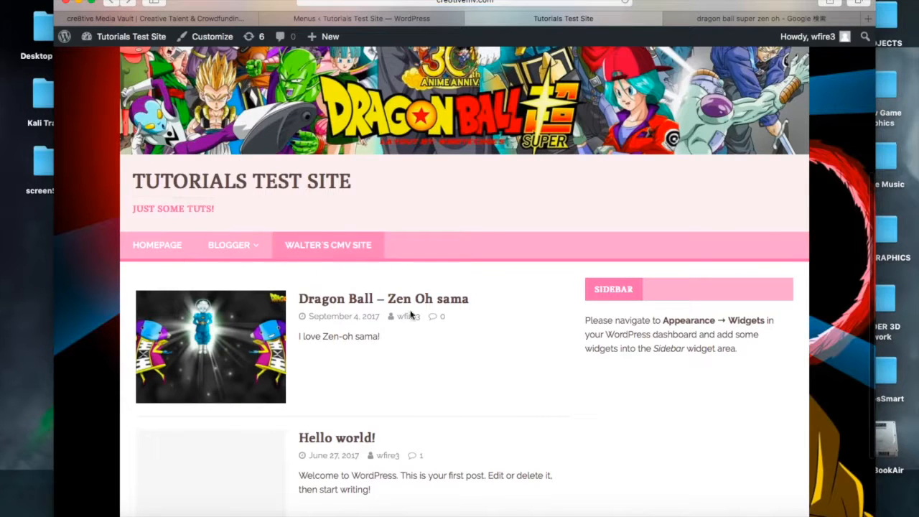
pyautogui.click(342, 246)
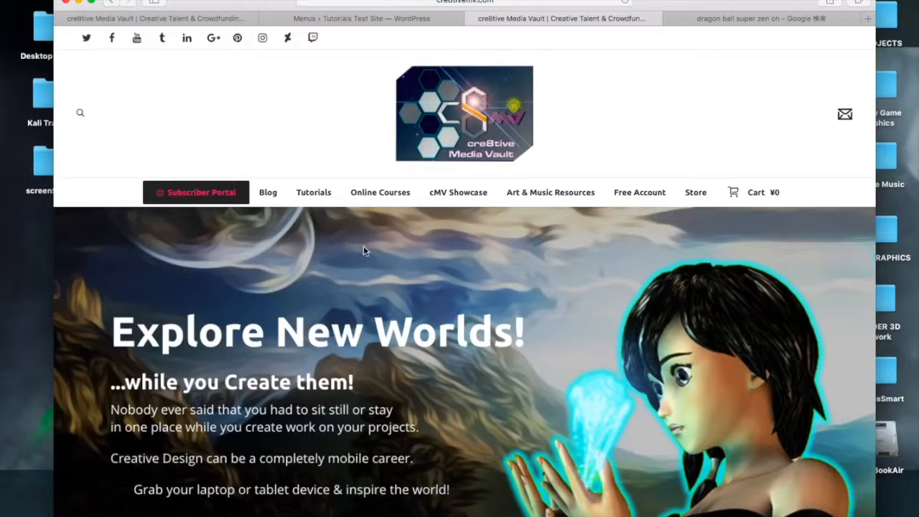
pyautogui.scroll(-2, 507, 364)
pyautogui.scroll(2, 508, 365)
pyautogui.click(111, 5)
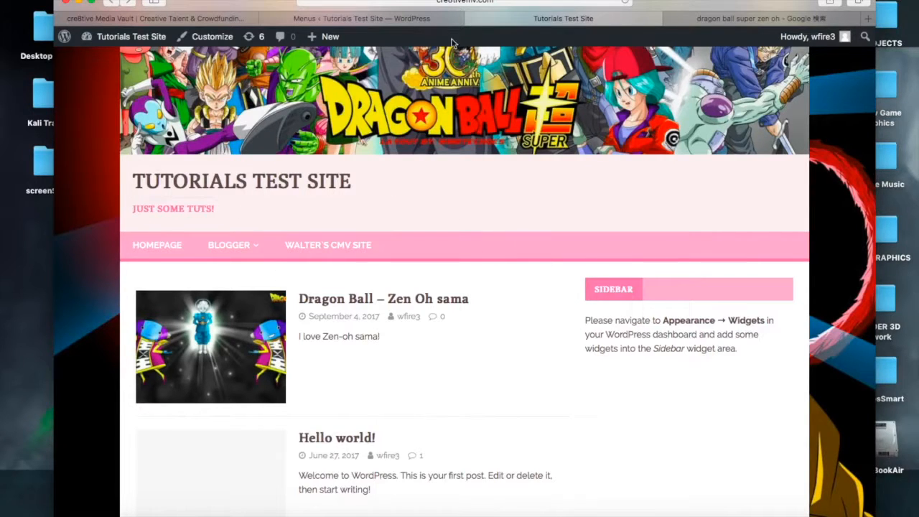
# Compare top Menu's structure in the editor with the live site's navigation bar
pyautogui.click(411, 19)
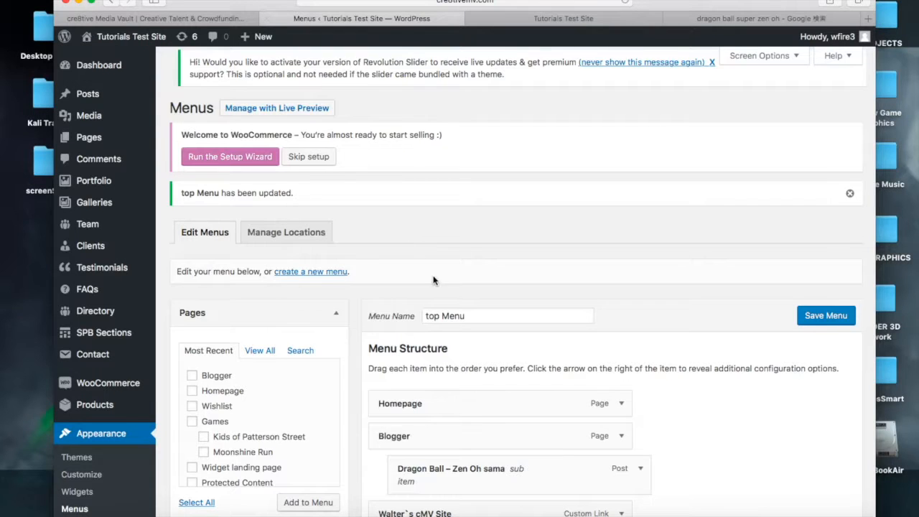
pyautogui.scroll(-5, 432, 279)
pyautogui.scroll(-2, 434, 276)
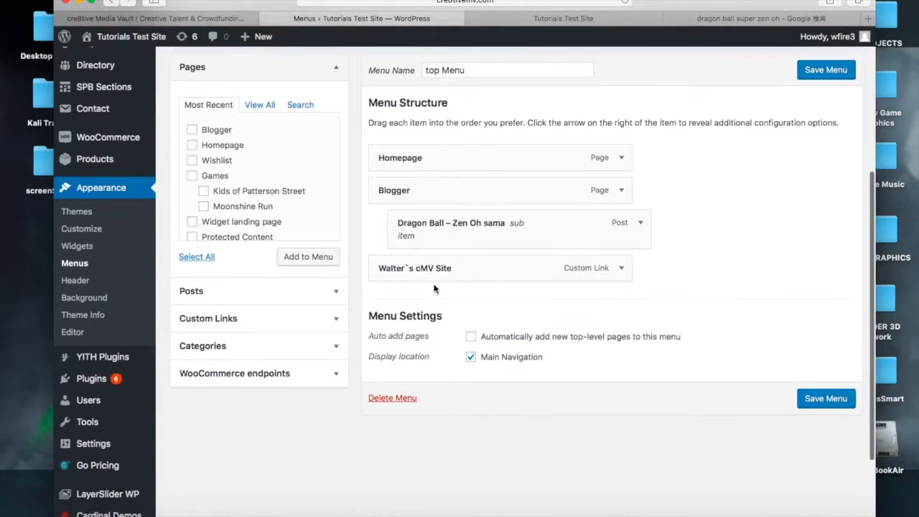
pyautogui.click(563, 20)
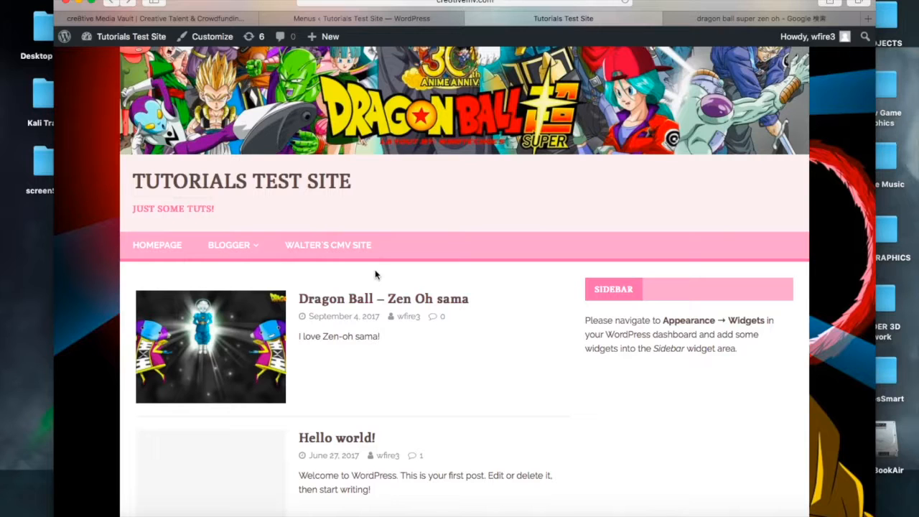
pyautogui.click(418, 20)
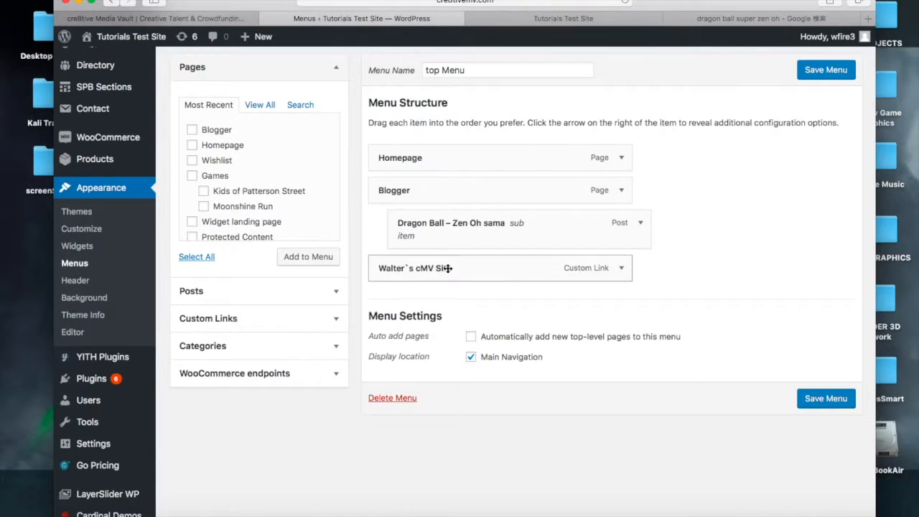
pyautogui.scroll(3, 446, 268)
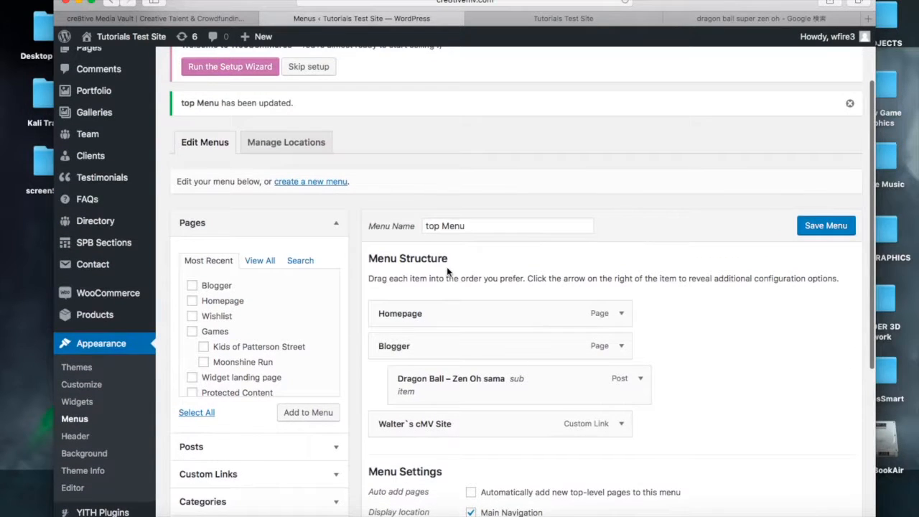
pyautogui.scroll(-2, 446, 270)
pyautogui.scroll(3, 446, 269)
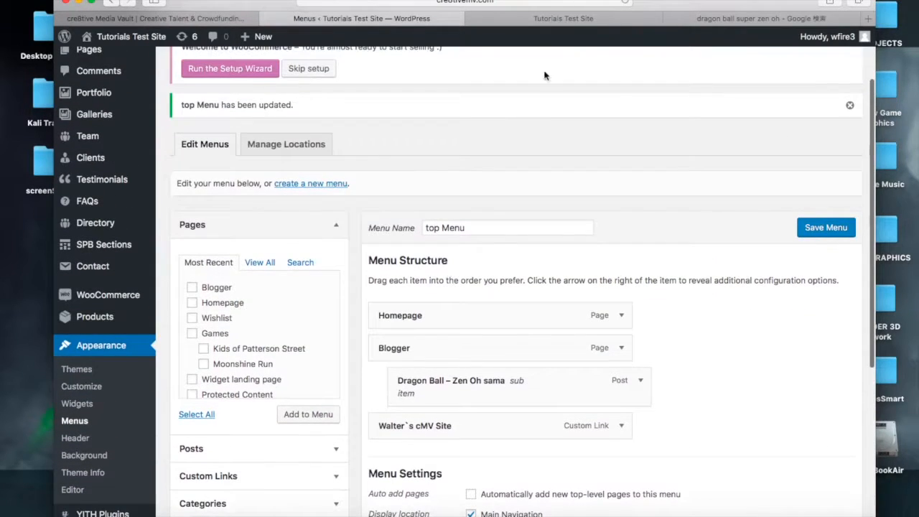
pyautogui.click(561, 19)
pyautogui.scroll(-3, 669, 346)
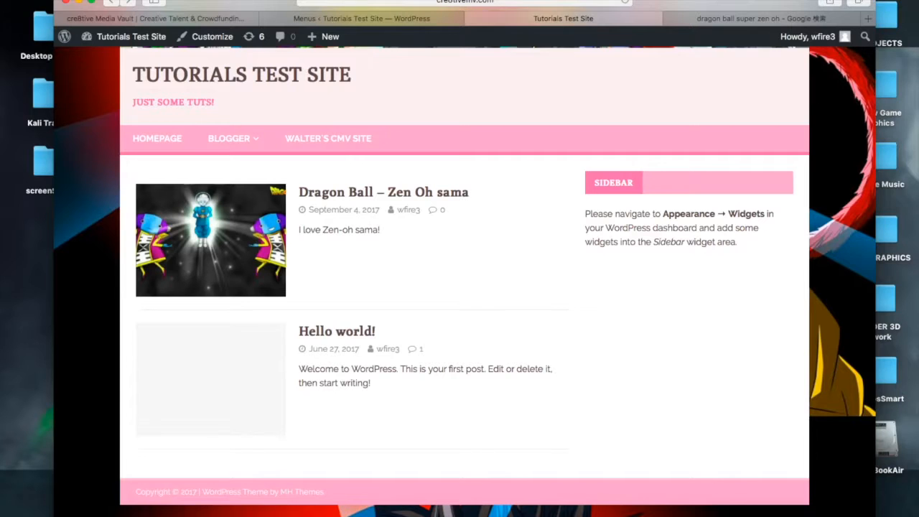
pyautogui.click(556, 3)
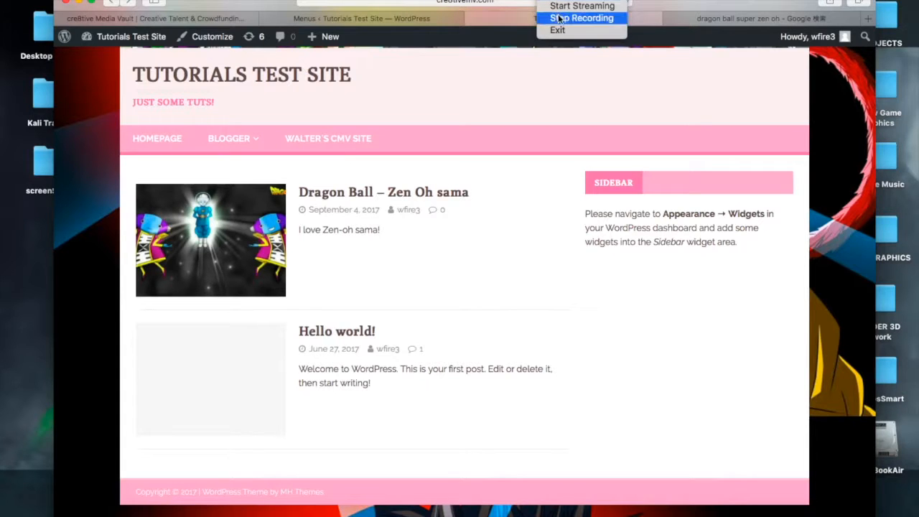